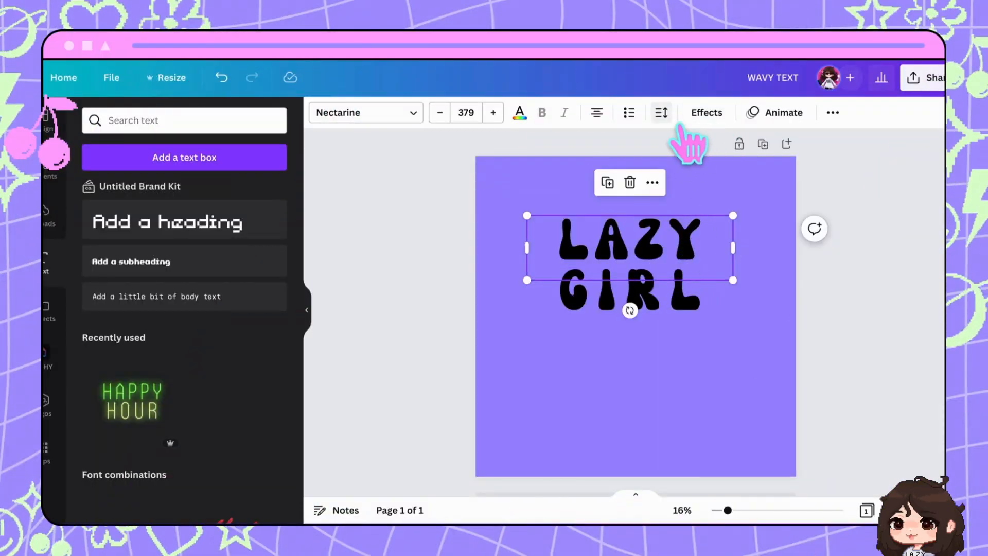
Tighten the letter spacing of LAZY to match the width of GIRL and group the two lines.
left_click(662, 114)
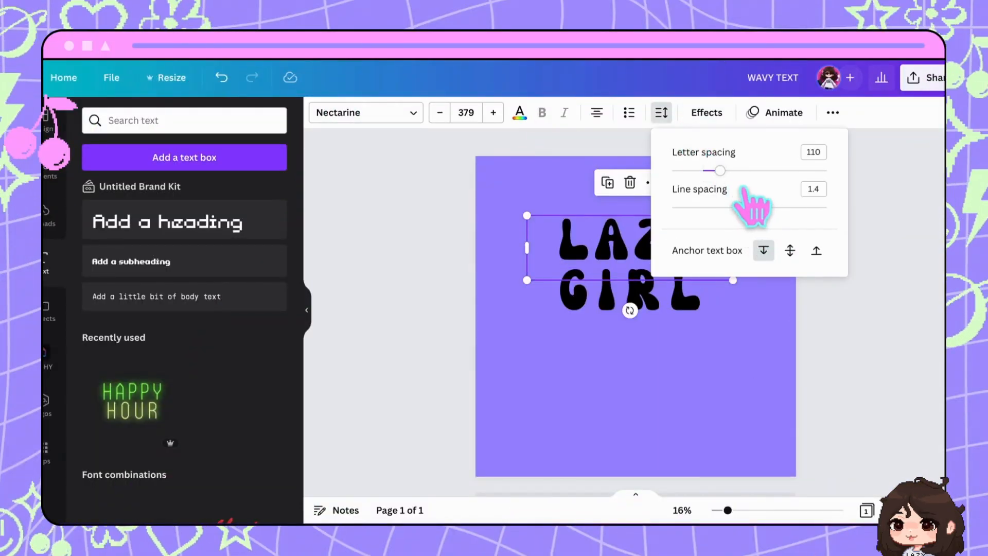
left_click(707, 377)
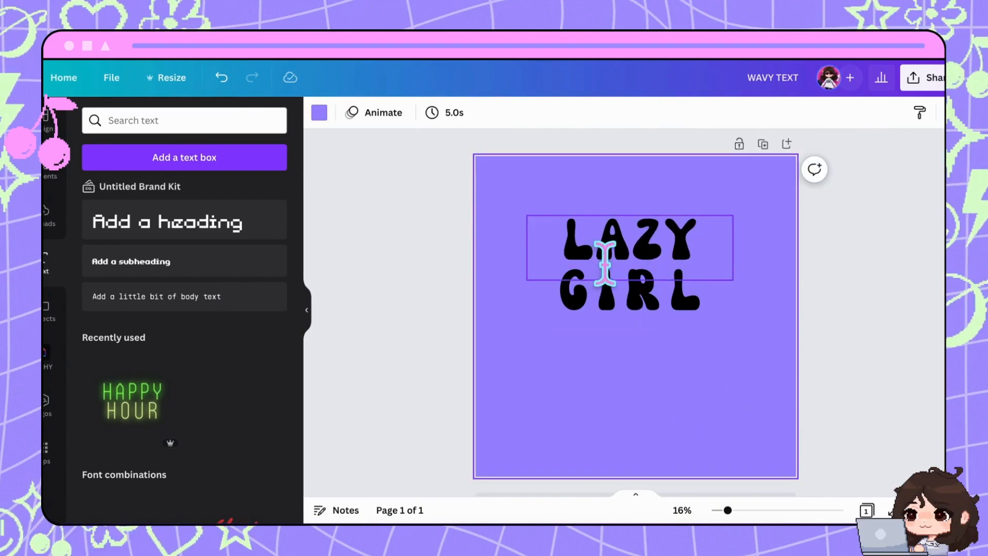
left_click(545, 242)
left_click(554, 196)
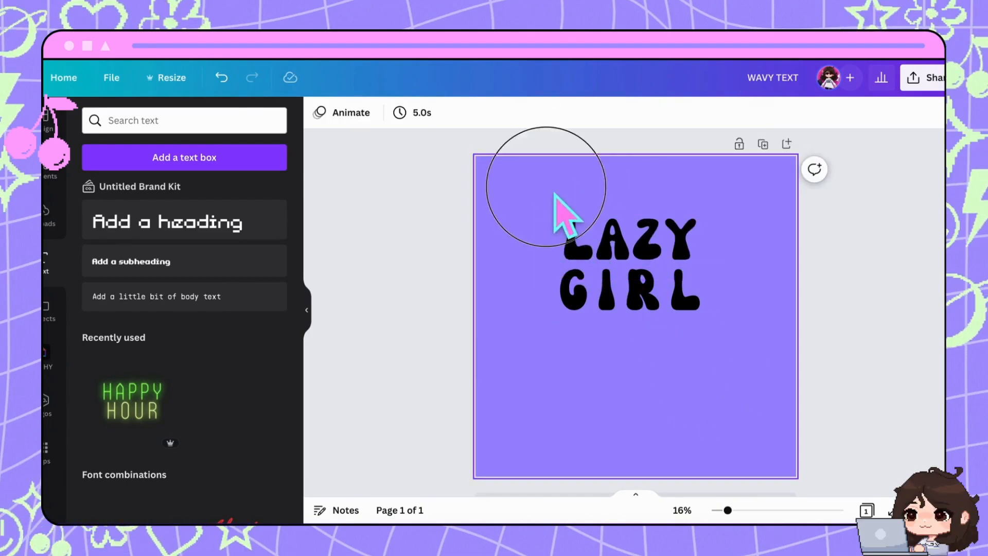
left_click(832, 112)
left_click(723, 144)
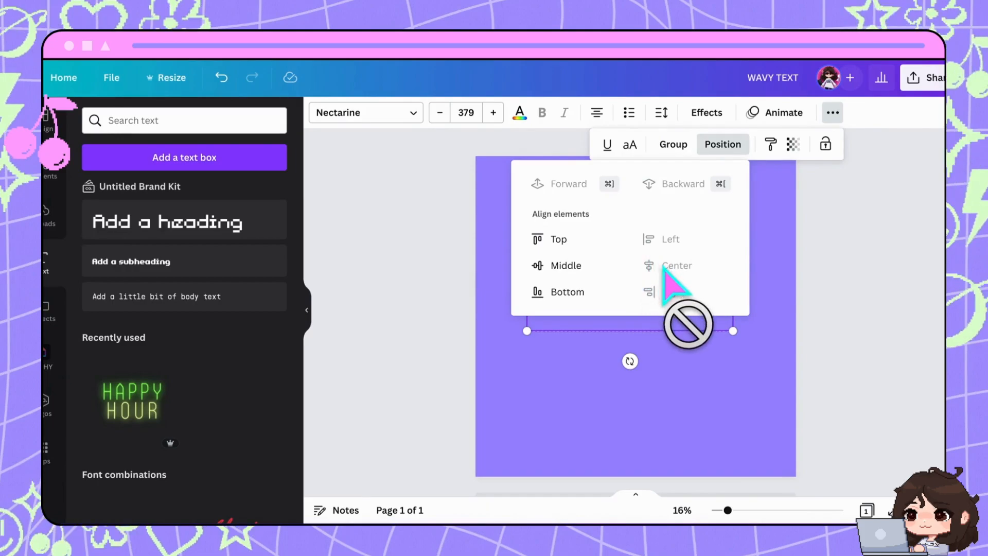
left_click(674, 144)
Enlarge the grouped LAZY GIRL text to the full page width, at about font size 597.
left_click(735, 332)
left_click_drag(743, 344, 777, 426)
left_click_drag(526, 364, 469, 397)
left_click_drag(693, 247, 721, 293)
left_click(882, 386)
Recolour LAZY in the lightest lavender brand colour and apply the change to all matching text.
left_click(582, 240)
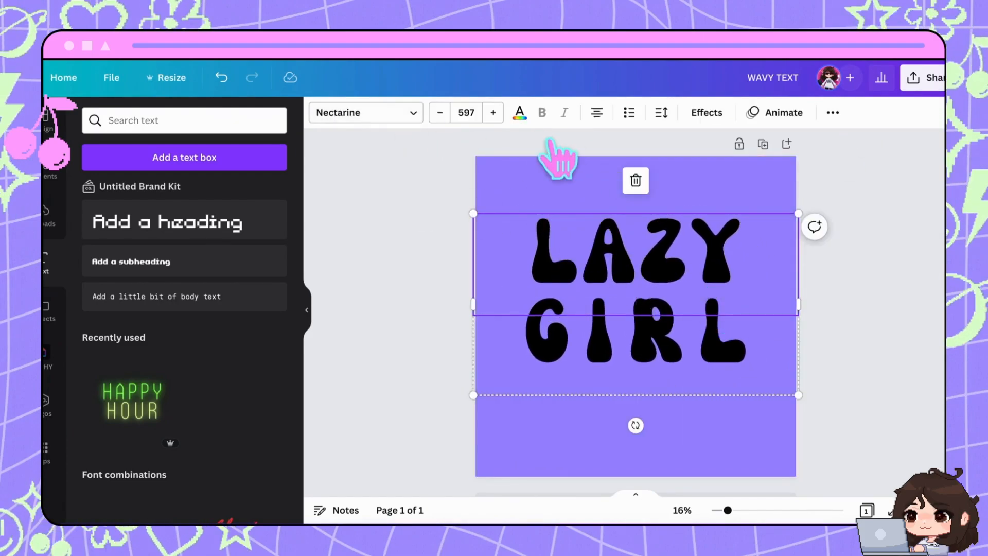
left_click(520, 112)
left_click(273, 384)
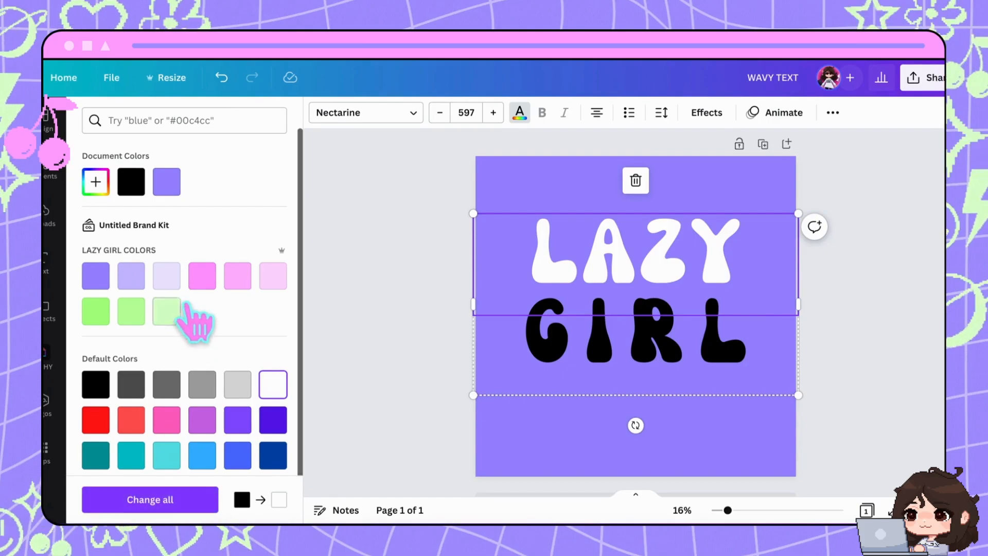
left_click(166, 276)
left_click(204, 505)
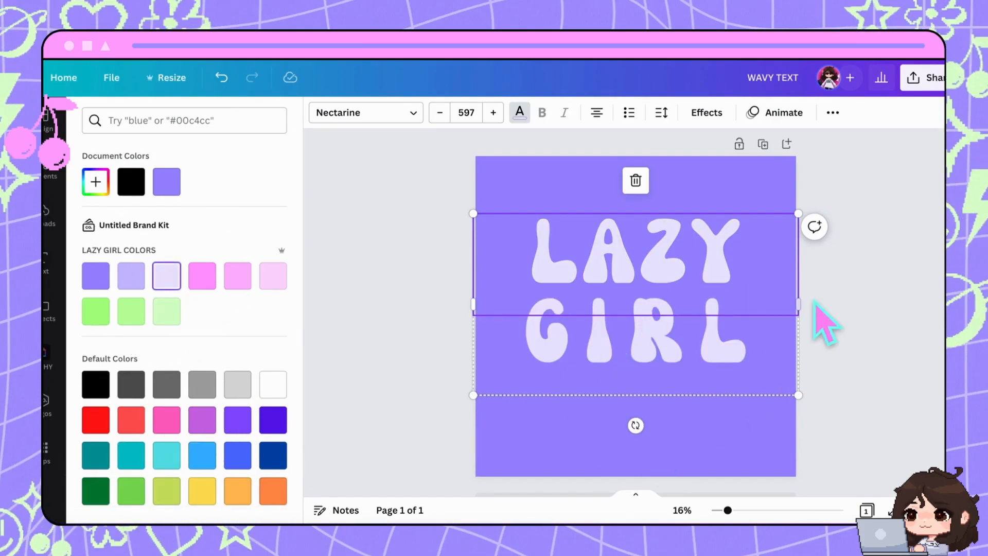
left_click(905, 205)
Download the design as a 3,000 × 3,000 px PNG with a transparent background.
left_click(921, 77)
left_click(731, 396)
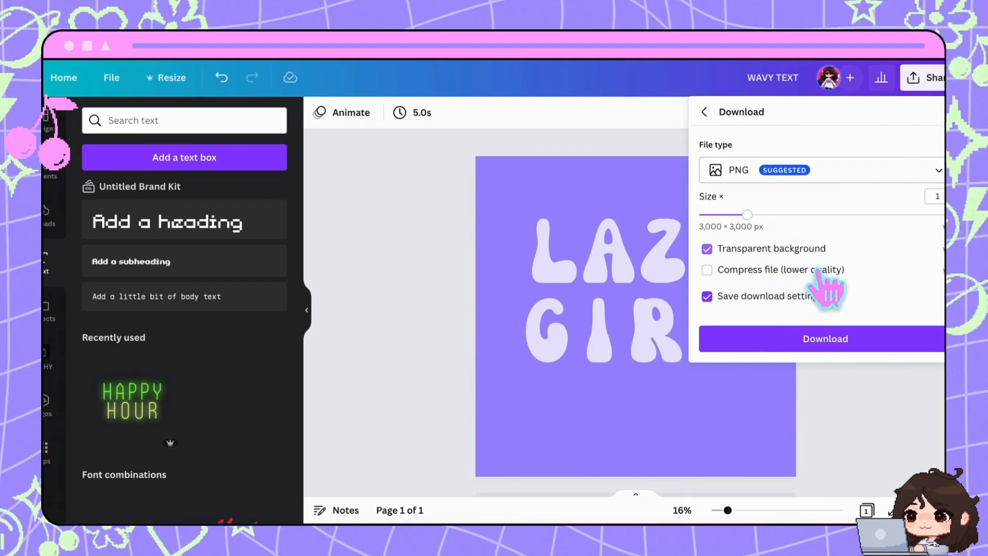
left_click(830, 340)
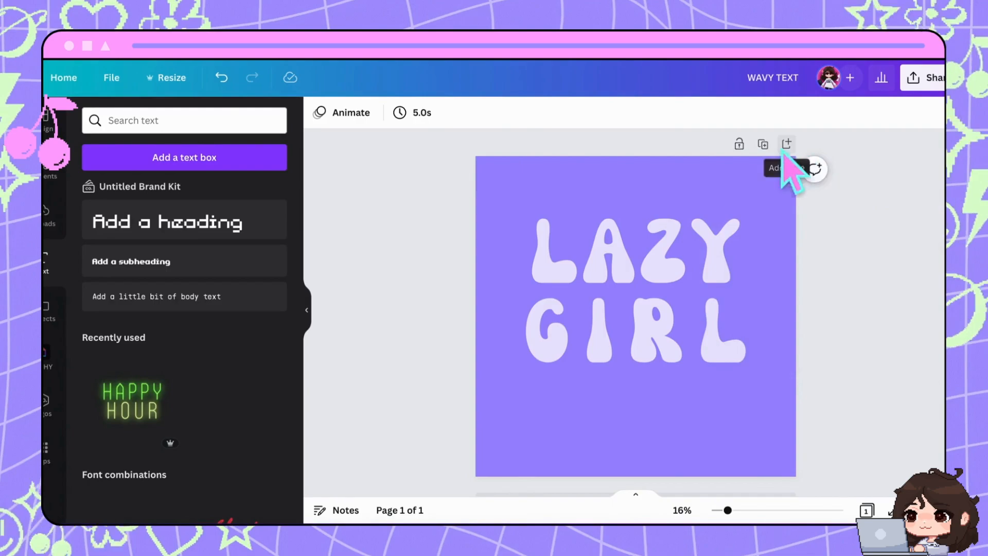
Add a second page and upload the recent file WAVY TEXT.png.
left_click(787, 145)
left_click(48, 214)
left_click(178, 154)
left_click(272, 148)
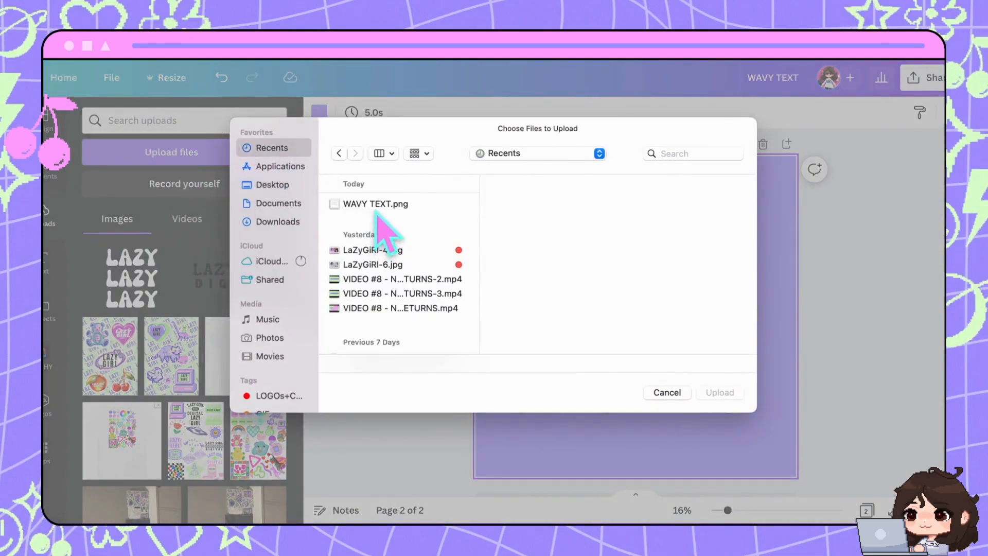
double_click(381, 203)
Place the uploaded text image on page 2 and crop off its empty space above and below the words.
left_click(122, 278)
left_click_drag(637, 435, 640, 367)
left_click_drag(636, 195, 639, 233)
Open the Liquify effects for the LAZY GIRL image.
left_click(341, 112)
left_click(114, 225)
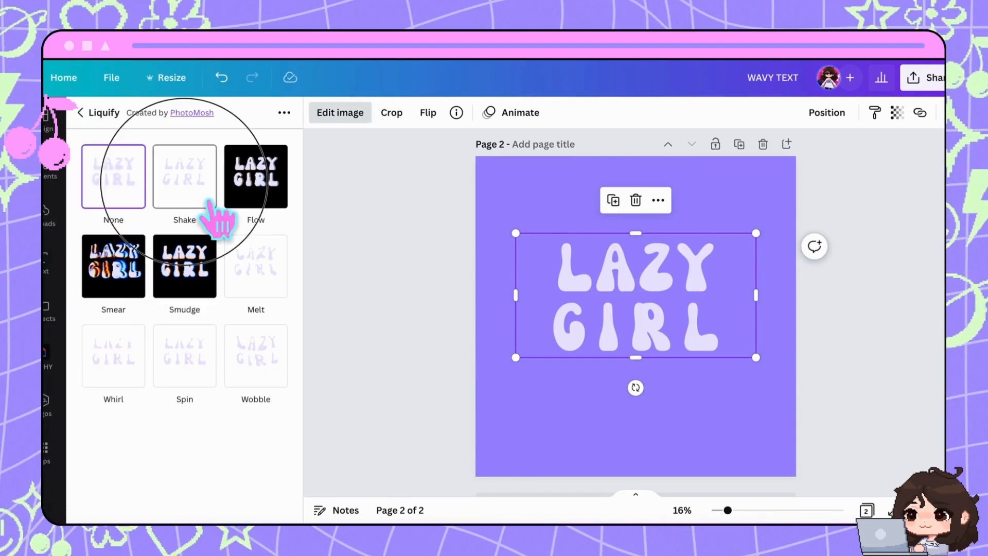
Try the Shake, Flow, Smear, Smudge, Melt, Whirl and Spin effects on the LAZY GIRL image.
left_click(209, 201)
left_click(272, 205)
left_click(138, 281)
left_click(203, 265)
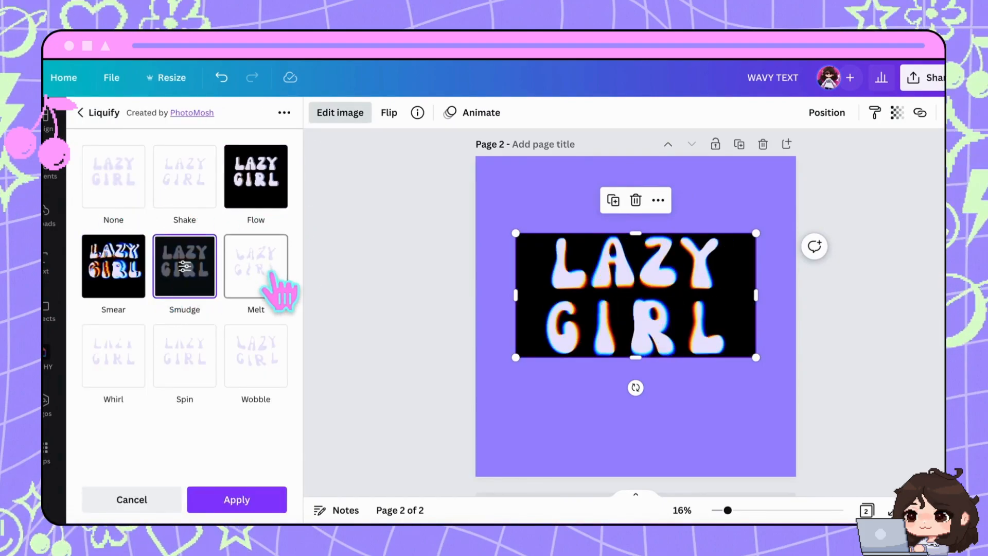
left_click(256, 268)
left_click(118, 360)
left_click(184, 355)
Apply the Wobble effect to the image with amount 0.0195 and size 7.
left_click(256, 355)
left_click(282, 373)
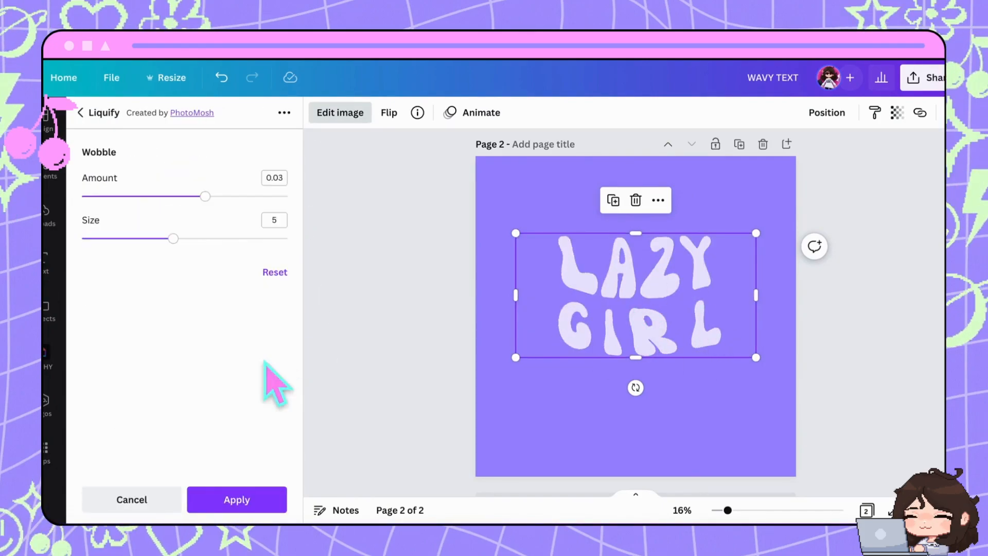
left_click_drag(230, 214, 162, 196)
left_click_drag(174, 238, 252, 260)
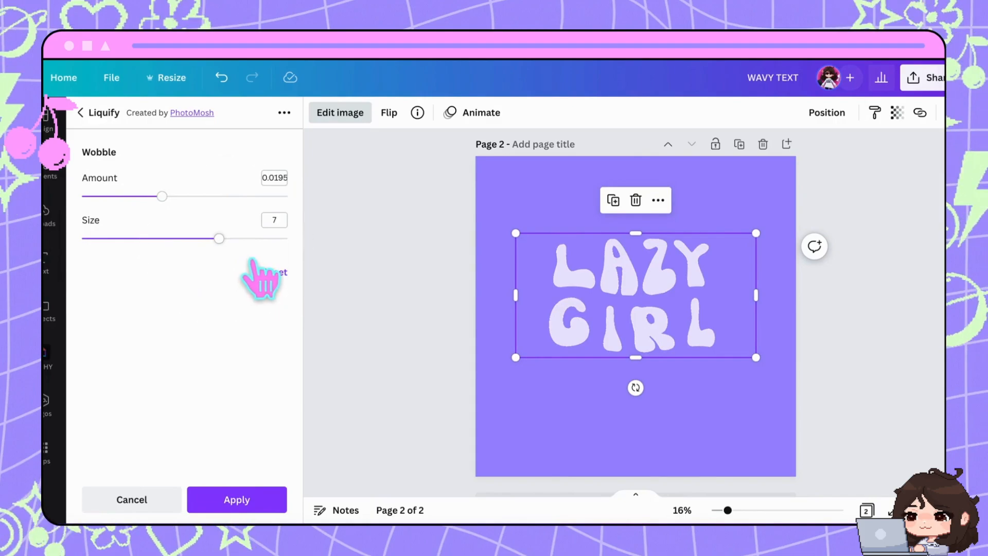
left_click(242, 498)
Enlarge the wavy LAZY GIRL image evenly to the full width of the page.
left_click_drag(515, 357, 475, 378)
left_click_drag(756, 233, 796, 212)
key("Escape")
Add the trail of yellow and pink daisies from the GROOVY FLOWER graphics, positioned and rotated just below GIRL.
left_click(49, 170)
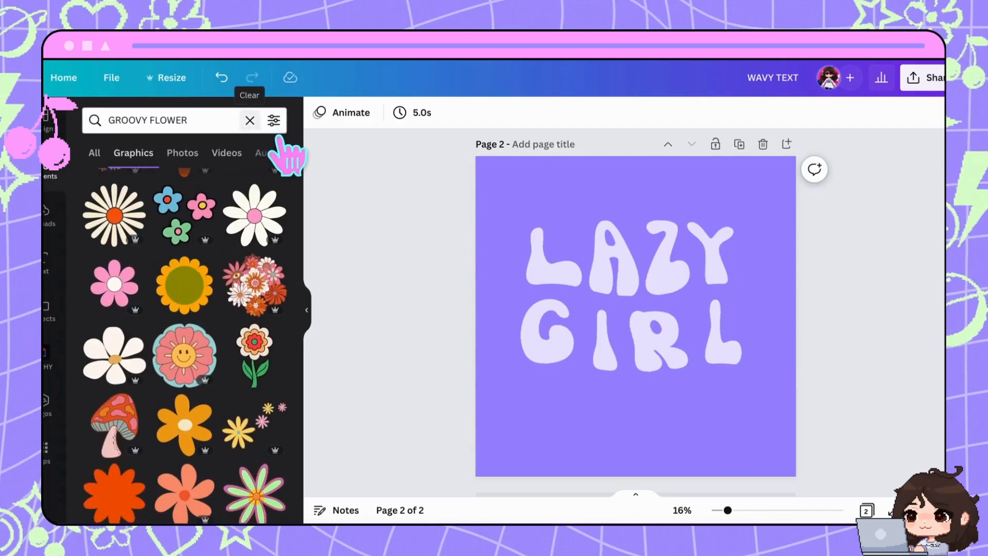
scroll(253, 288, "down", 10)
scroll(254, 262, "down", 5)
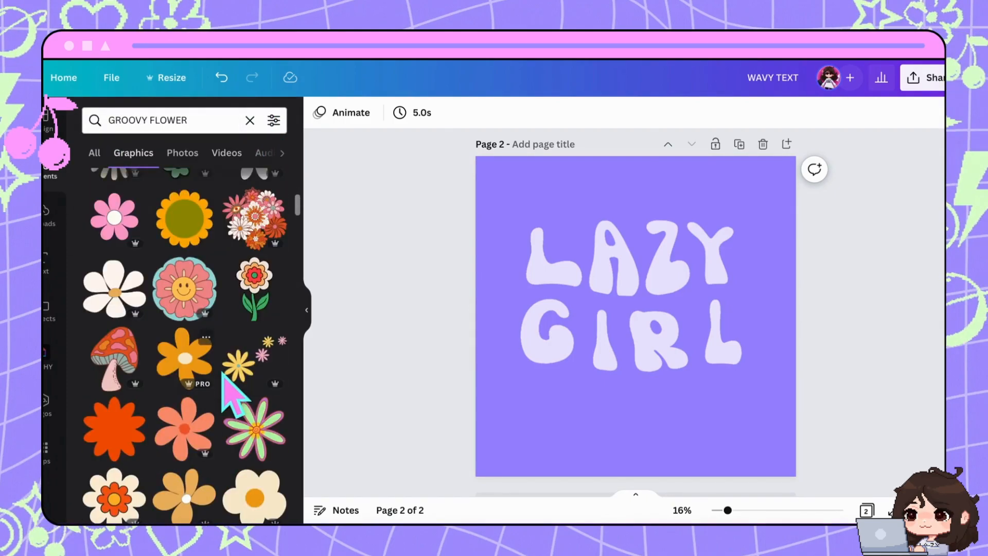
left_click(232, 393)
left_click_drag(638, 320, 651, 410)
mouse_move(650, 479)
left_mouse_down()
mouse_move(657, 501)
mouse_move(649, 491)
left_mouse_up()
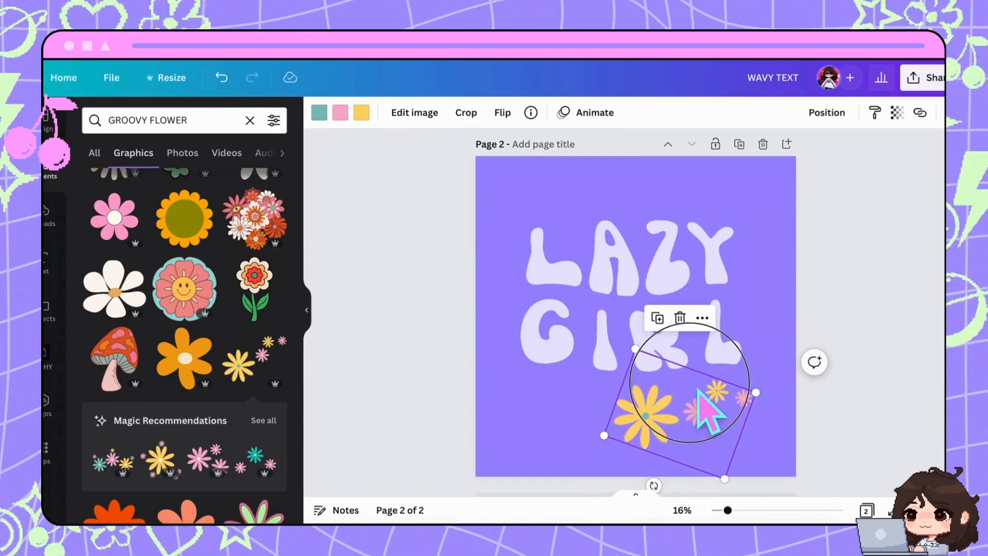
left_click_drag(703, 389, 685, 379)
Place the recommended cluster of teal, pink and yellow flowers above the first letters of LAZY.
left_click_drag(125, 485, 629, 221)
left_click(849, 292)
scroll(199, 435, "down", 1)
left_click(253, 344)
key("Delete")
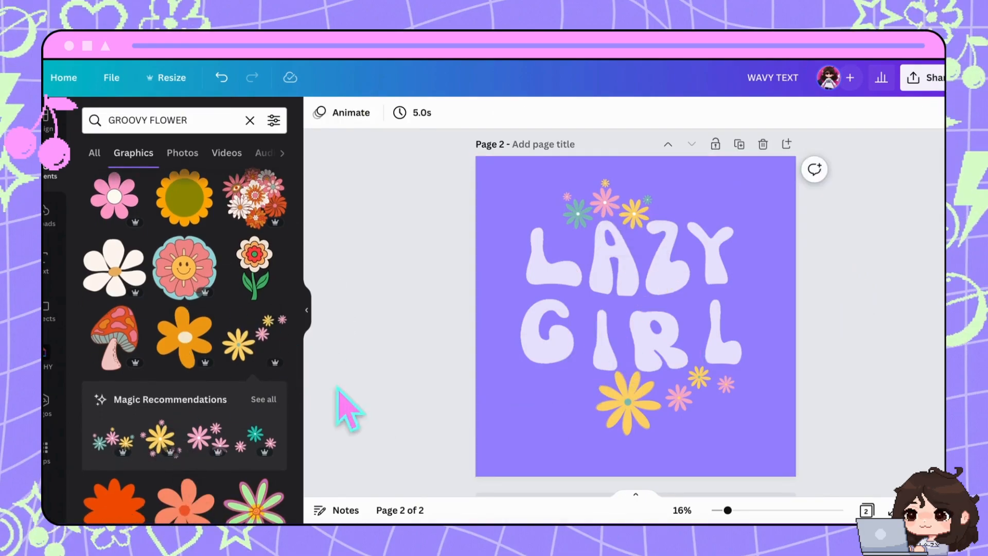
Add the large teal flower with small companions from the full recommendations and place it beneath the G of GIRL.
left_click(264, 400)
left_click(206, 304)
left_click_drag(640, 335, 565, 395)
Turn the yellow daisy trail around and move it so its large flower sits under the L of GIRL.
left_click(640, 408)
left_click(670, 442)
left_click_drag(637, 471, 724, 425)
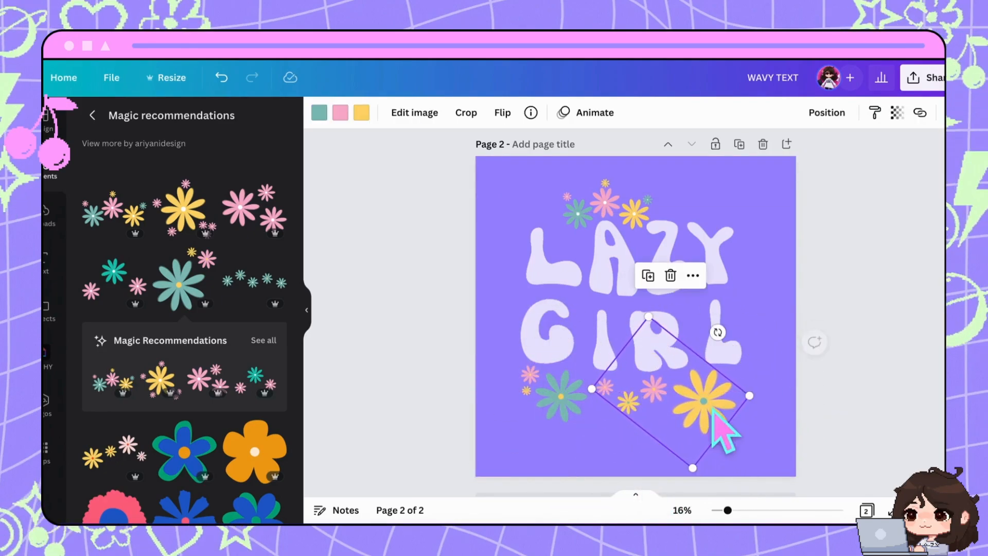
left_click(899, 375)
Change the teal of the flower cluster above LAZY to the brightest brand green in all graphics.
left_click(590, 226)
left_click(319, 113)
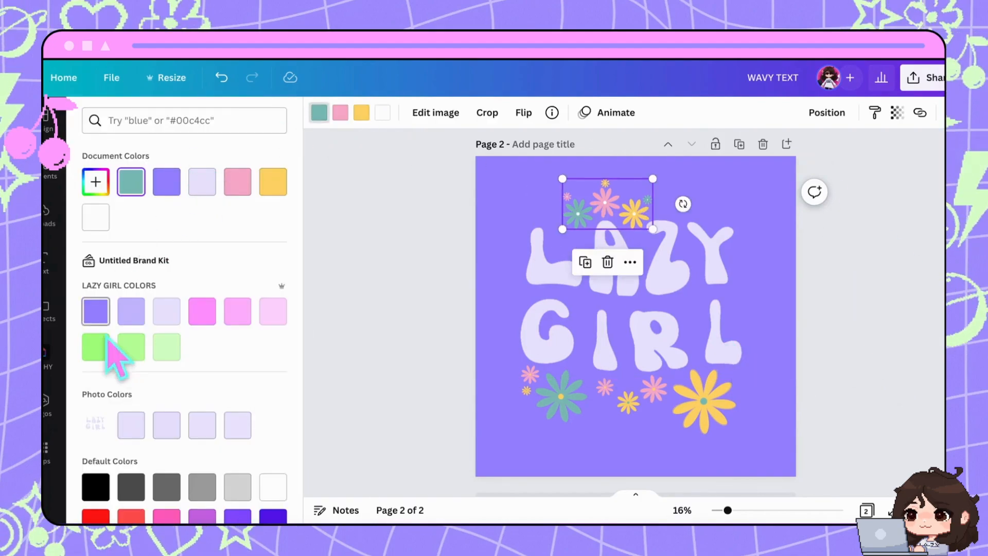
left_click(150, 499)
Change the flowers' pink to the palest brand pink and their yellow to the darkest brand purple throughout the design.
left_click(340, 112)
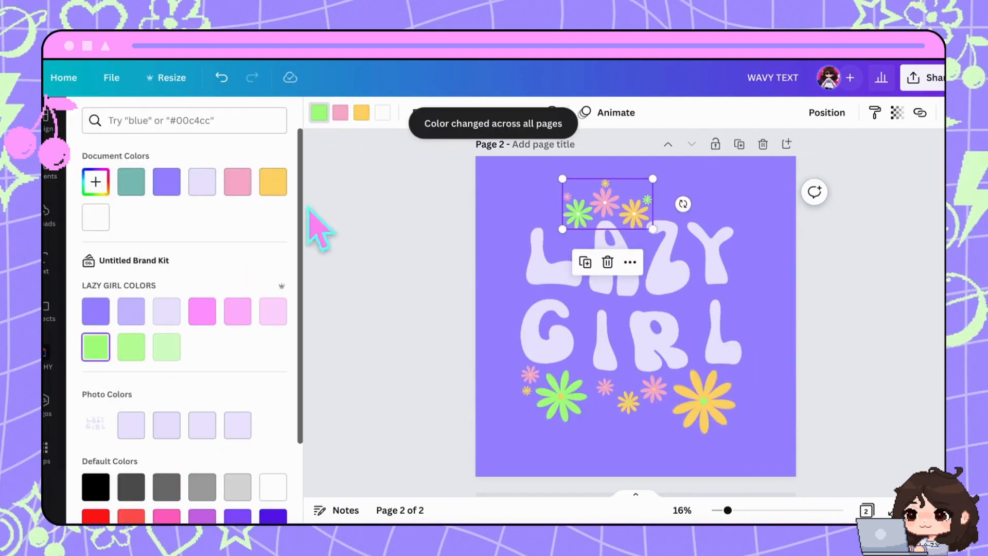
left_click(273, 311)
left_click(175, 501)
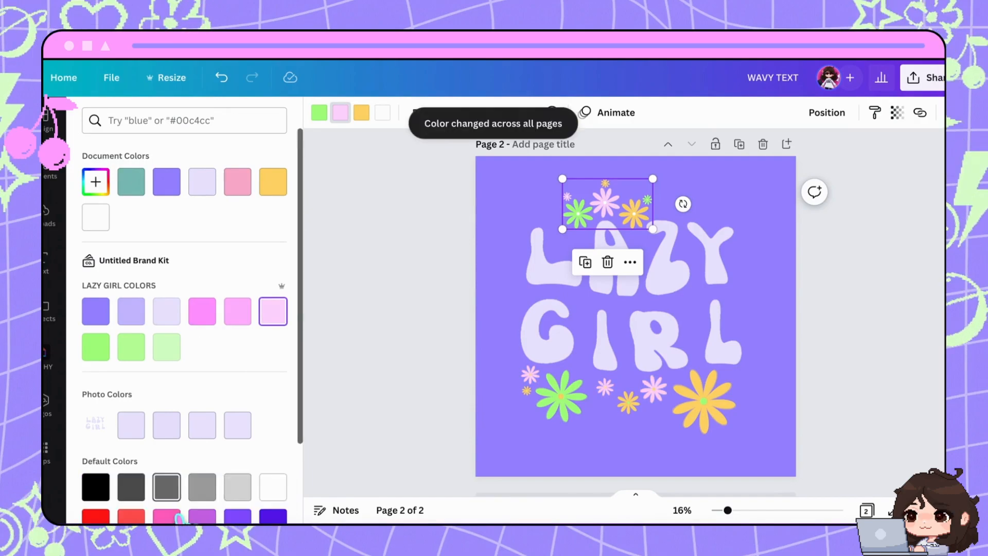
left_click(100, 316)
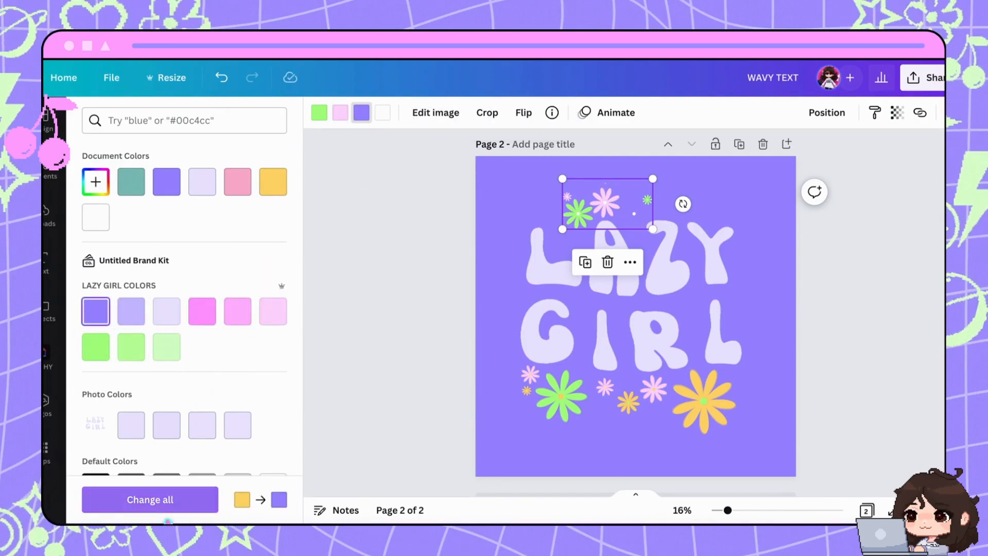
left_click(165, 507)
Set the background of page 2 to the medium lavender brand colour.
left_click(506, 459)
left_click(320, 113)
left_click(238, 181)
left_click(203, 276)
left_click(131, 276)
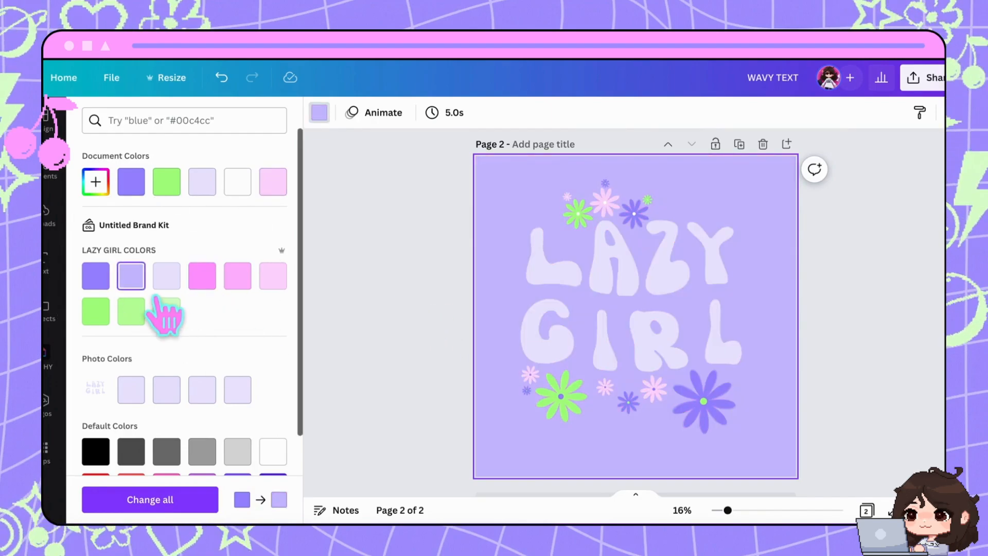
Add a third page with a small text box reading LAZY.
left_click(787, 143)
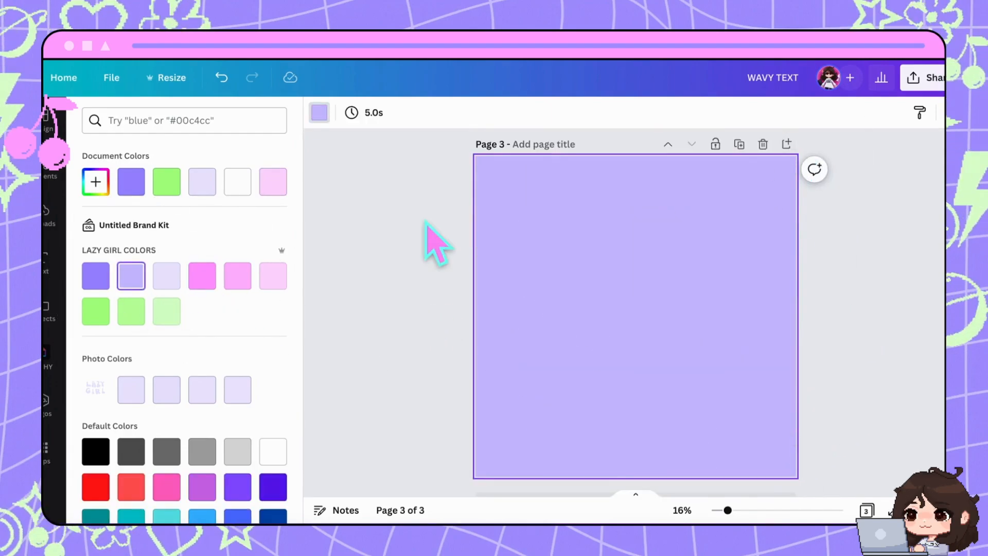
left_click(48, 163)
scroll(77, 298, "down", 1)
key("t")
left_click_drag(617, 314, 510, 301)
type("LAZ")
Set the LAZY text in the Hippie Retro font with letter spacing 136.
left_click(415, 112)
scroll(243, 269, "down", 7)
left_click(203, 303)
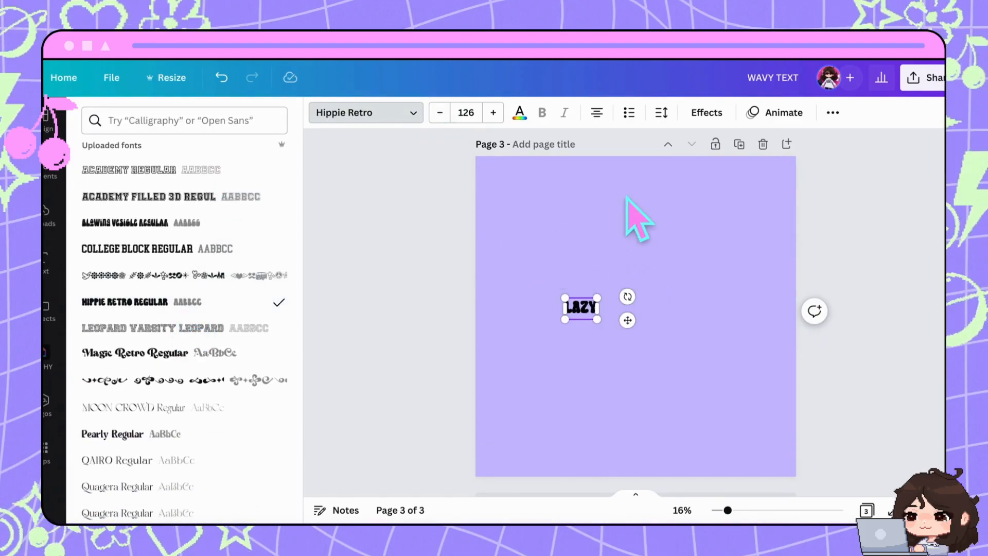
left_click(661, 112)
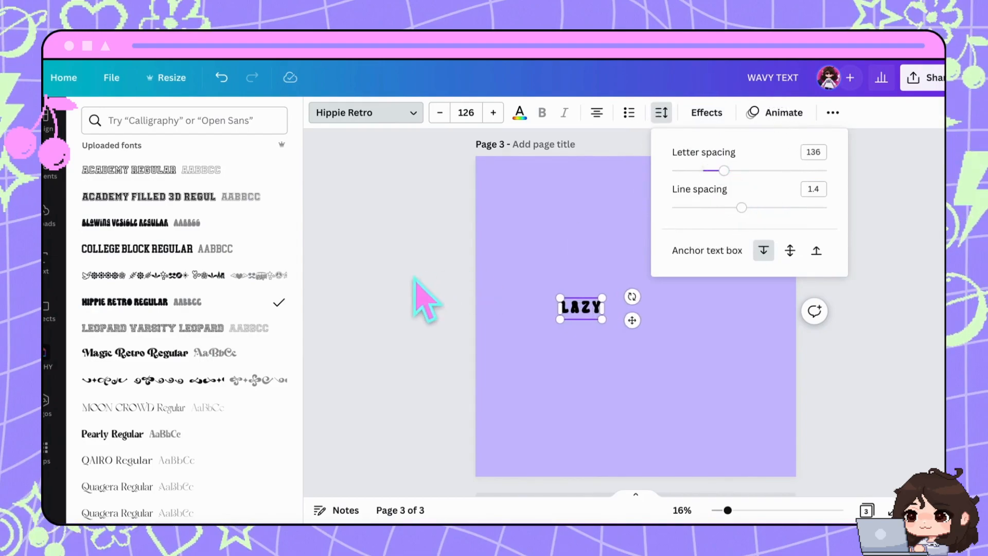
left_click(563, 315)
Curve LAZY by 71 and add a matching GIRL text curved by -71 directly beside it.
left_click(718, 114)
left_click(206, 466)
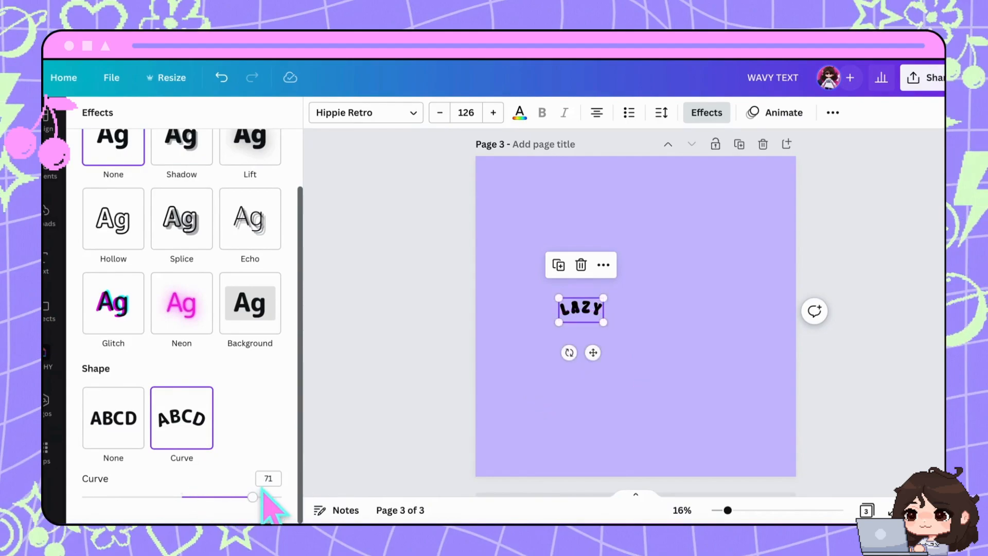
left_click_drag(597, 309, 637, 332)
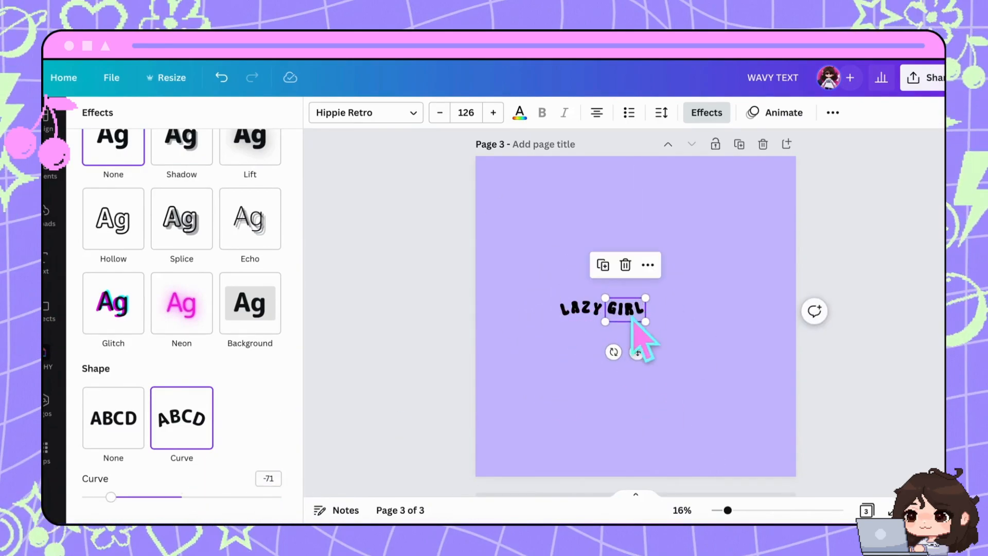
left_click(619, 341)
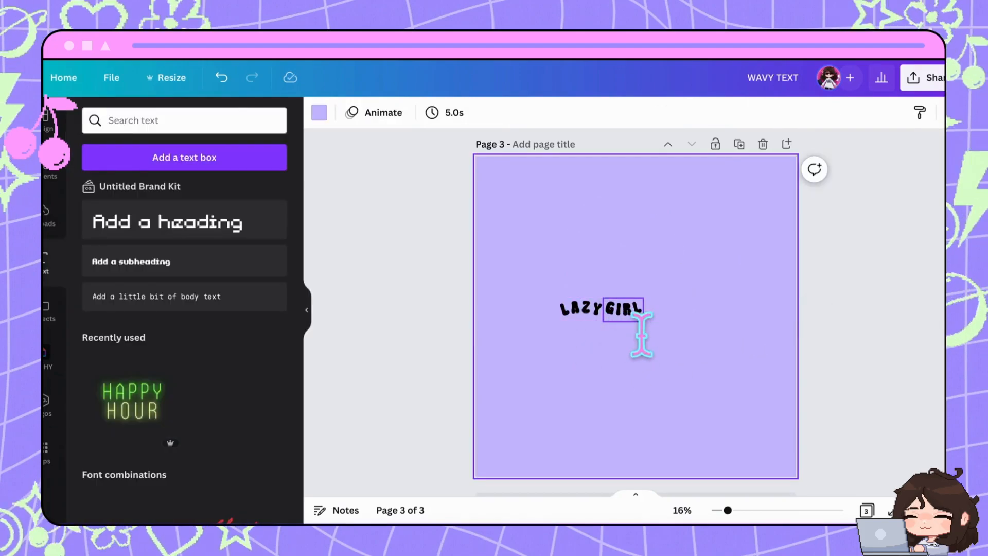
Enlarge LAZY and GIRL together to about font size 266.
left_click(589, 312)
left_click_drag(723, 261, 745, 263)
left_click(626, 391)
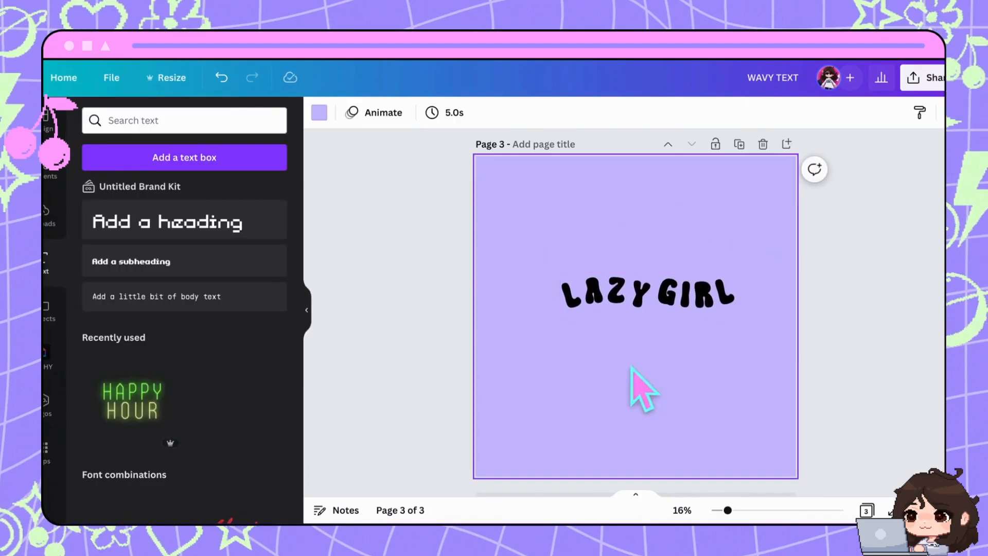
Duplicate the curved words onto a second line, reword them as DIGI and TAL, and align them as DIGITAL.
left_click(651, 316)
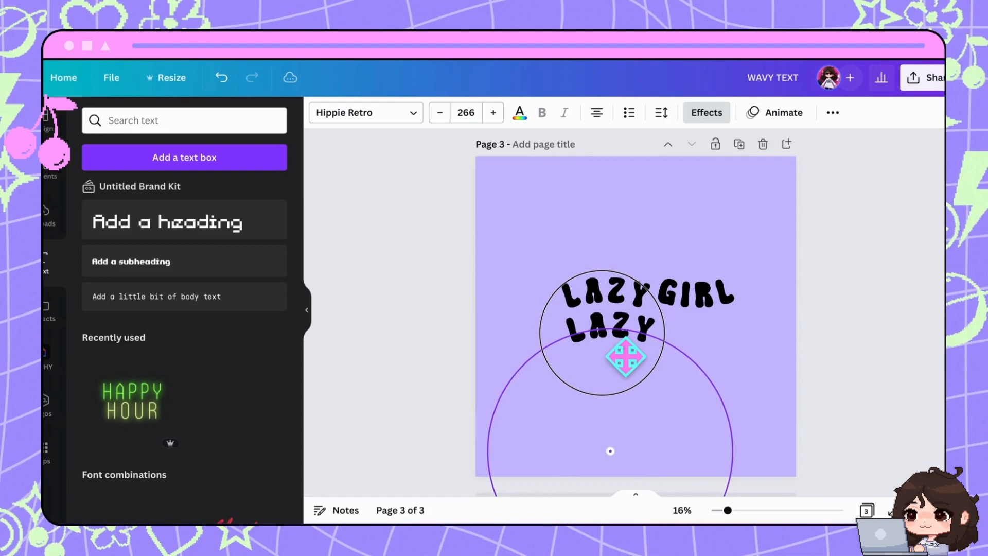
left_click(717, 330)
left_click_drag(706, 260, 714, 356)
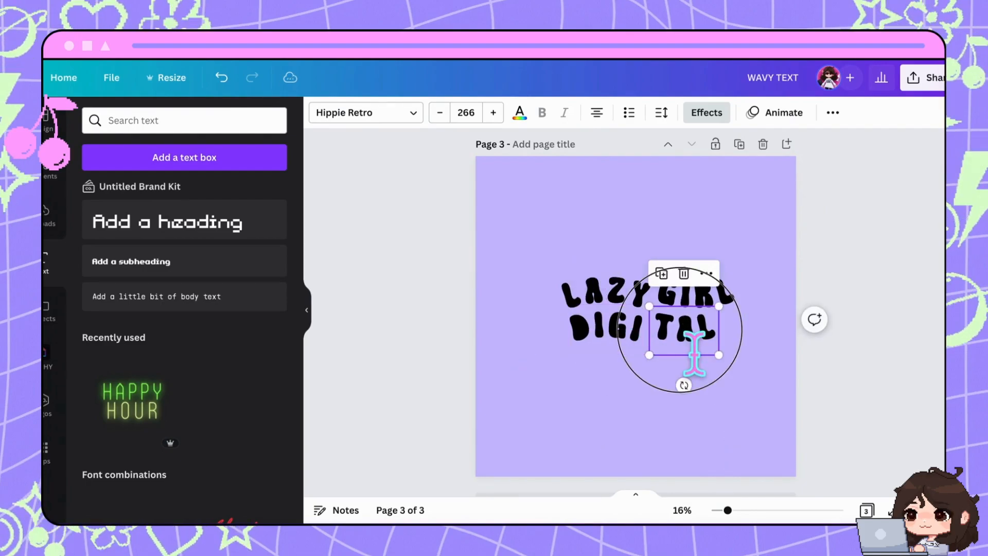
left_click(481, 344)
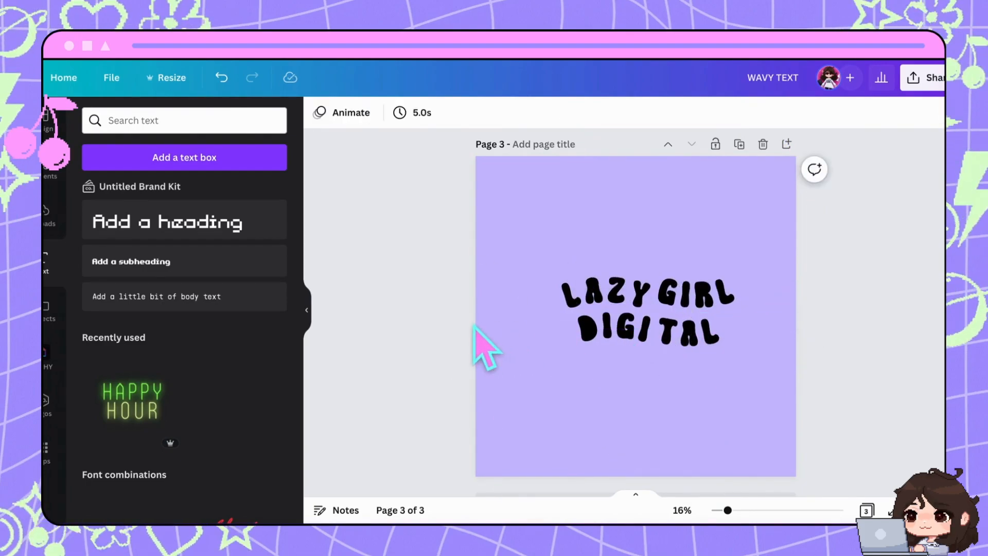
Add an exclamation mark after TAL and realign TAL! beside DIGI.
left_click(723, 348)
left_click(740, 412)
left_click_drag(708, 343, 720, 357)
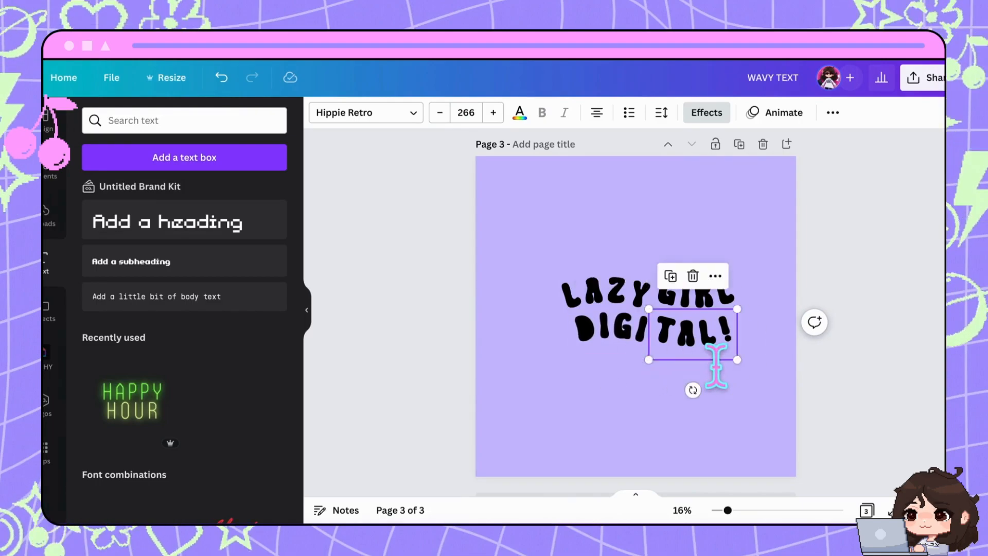
Group LAZY, GIRL, DIGI and TAL!, enlarge the group to nearly the page width at font size 433, and center it.
left_click(854, 265)
left_click_drag(530, 209, 731, 355)
left_click(833, 112)
left_click_drag(559, 270, 495, 227)
left_click_drag(741, 360, 773, 404)
left_click_drag(693, 324, 714, 348)
left_click(872, 419)
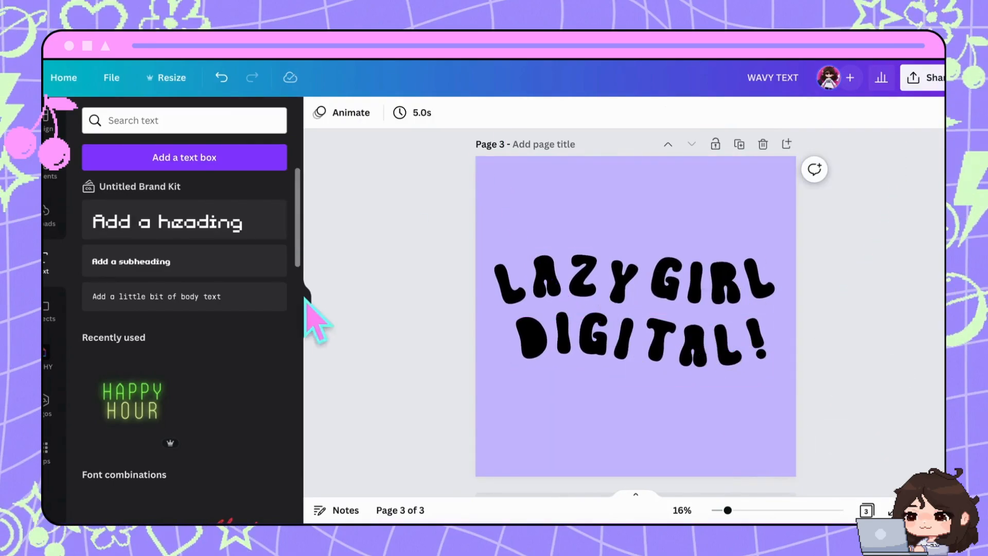
Add the red curly-stemmed flower below the text and the blue flower with the yellow arched stem above GIRL.
left_click(50, 164)
left_click(260, 190)
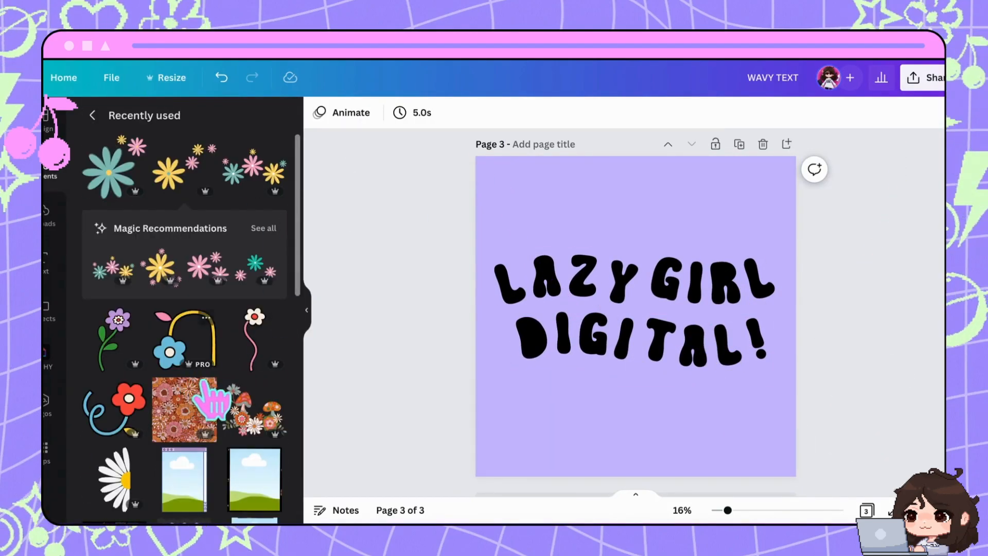
left_click(119, 419)
left_click_drag(765, 207, 632, 334)
left_click_drag(568, 399, 621, 441)
left_click_drag(568, 467, 657, 432)
left_click(205, 260)
left_click_drag(508, 437, 723, 241)
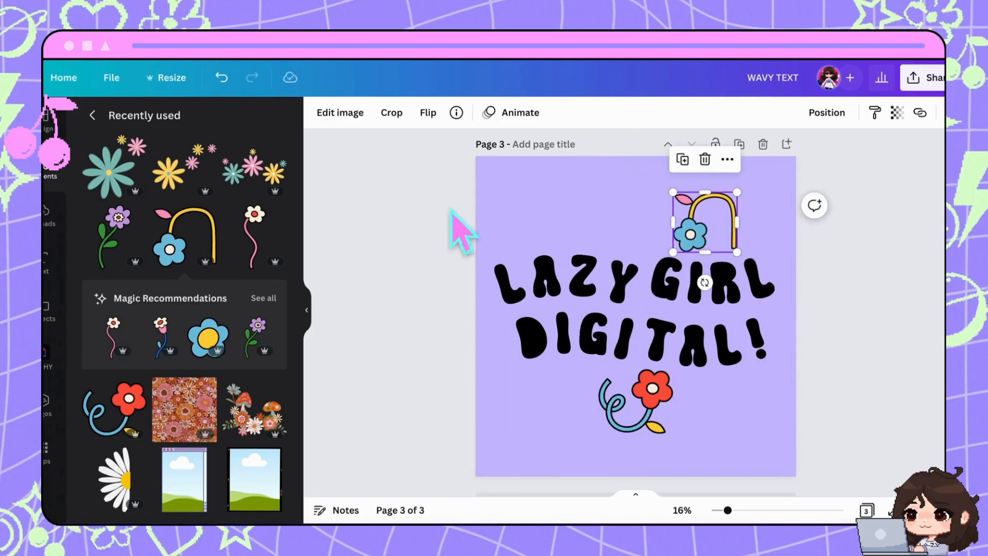
Add the orange tulip from the magic recommendations, rotate and enlarge it under DIGITAL!, and move the red flower above LAZY.
left_click(263, 288)
scroll(219, 406, "down", 10)
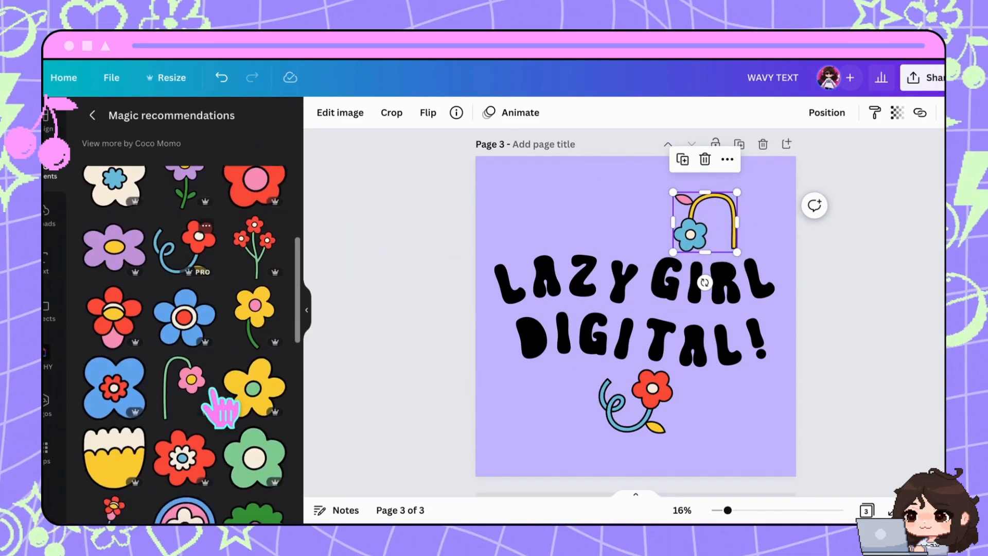
scroll(216, 407, "down", 5)
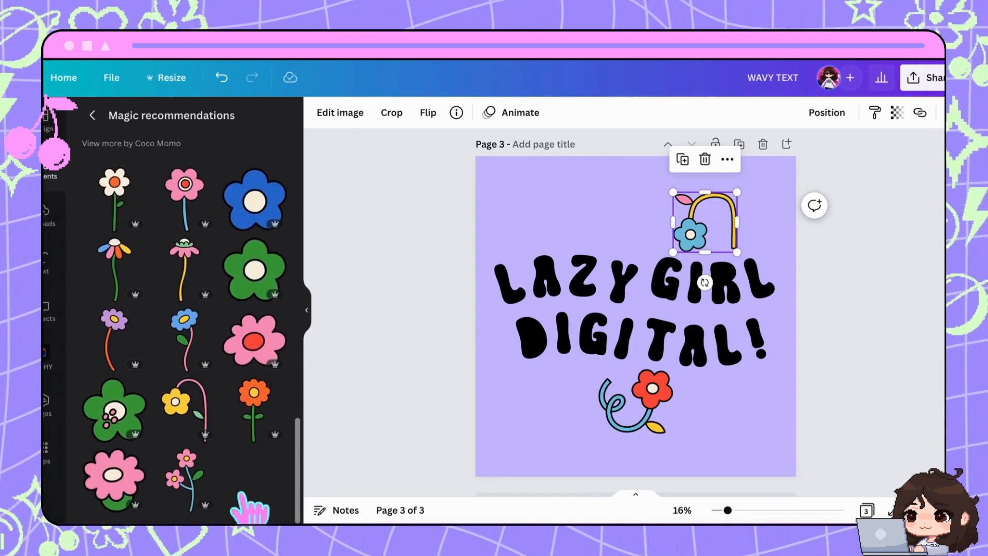
scroll(252, 443, "up", 7)
left_click(292, 399)
left_click_drag(707, 444, 625, 309)
left_click_drag(598, 242, 584, 234)
left_click_drag(558, 268, 620, 238)
left_click_drag(554, 207, 546, 400)
left_click_drag(632, 412, 560, 224)
left_click_drag(557, 407, 712, 477)
left_click_drag(661, 423, 634, 409)
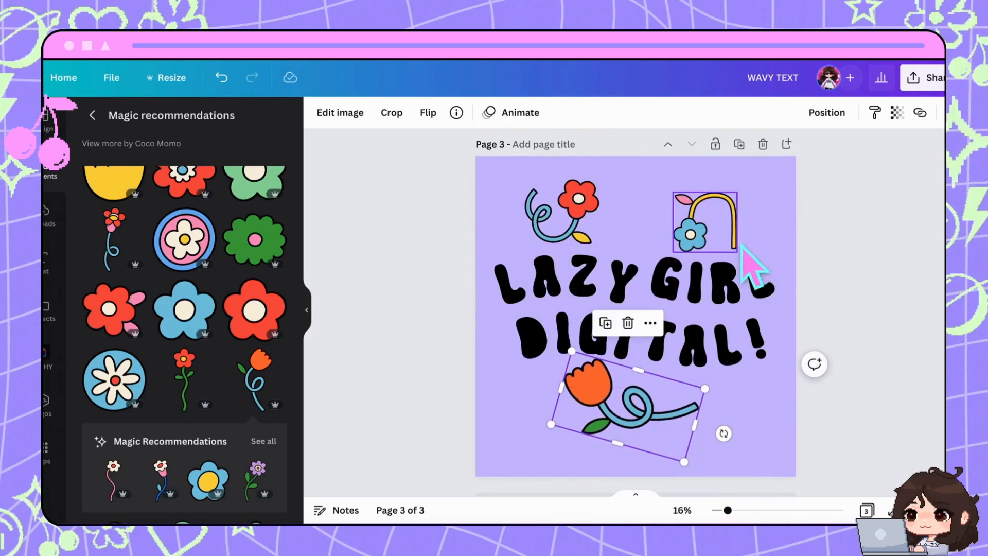
Delete the red flower and the blue flower above the lettering.
left_click(591, 206)
key("Delete")
left_click(712, 211)
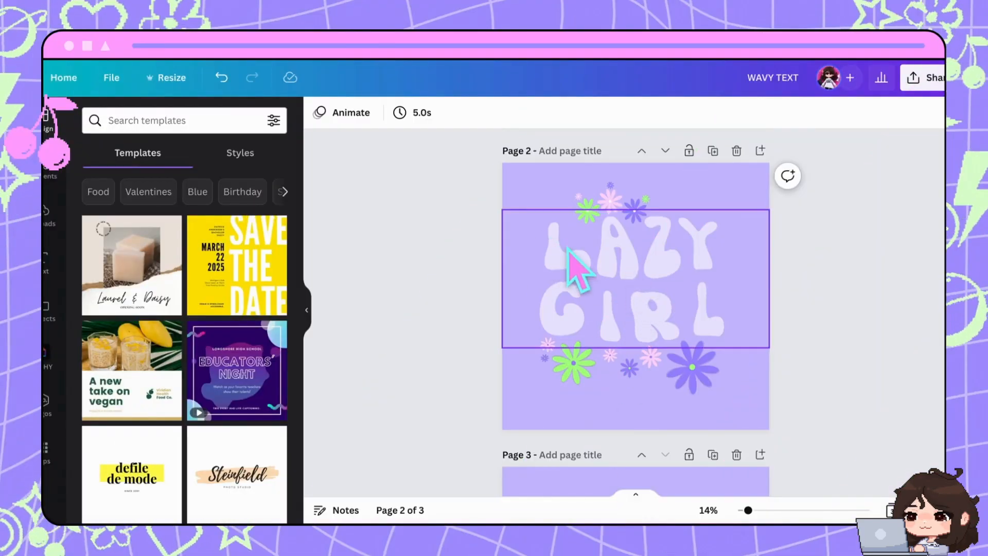
Add a Shadows effect to the LAZY GIRL image on page 2 with size 21, transparency 100 and blur 0.
left_click(569, 262)
left_click(340, 112)
left_click(185, 220)
left_click(196, 185)
left_click(204, 190)
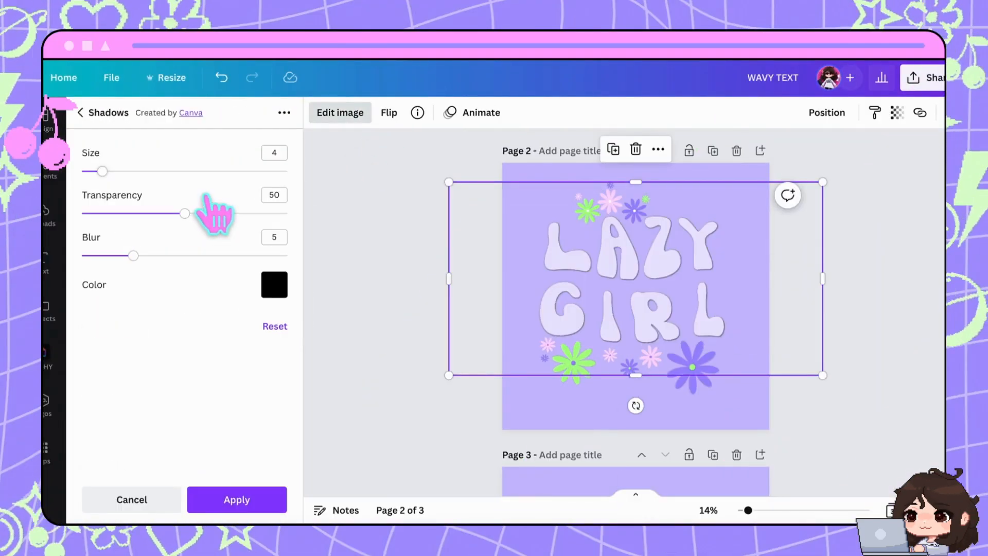
left_click_drag(102, 171, 149, 171)
left_click_drag(185, 213, 322, 239)
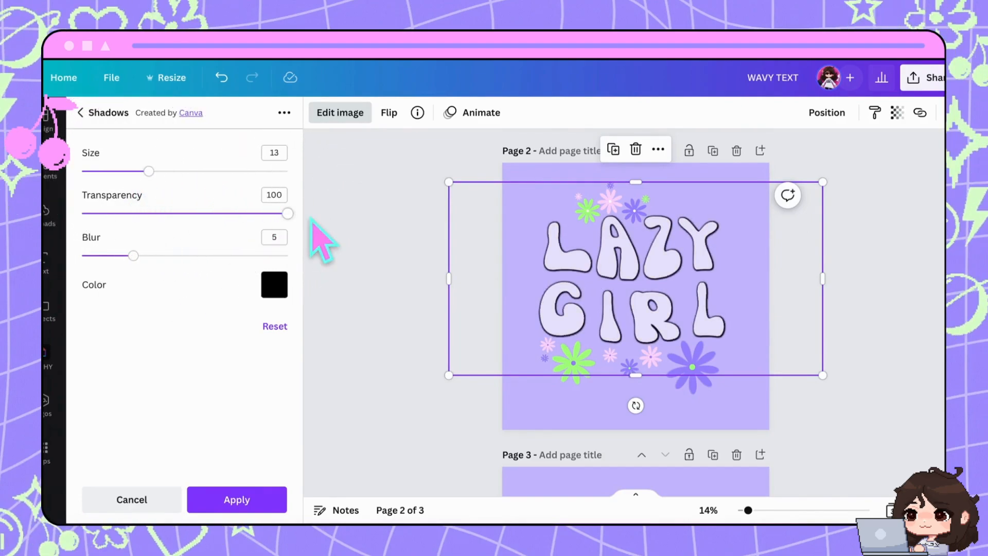
left_click_drag(149, 171, 190, 171)
Set the shadow color to the darker purple from LAZY GIRL COLORS and apply the effect.
left_click(274, 285)
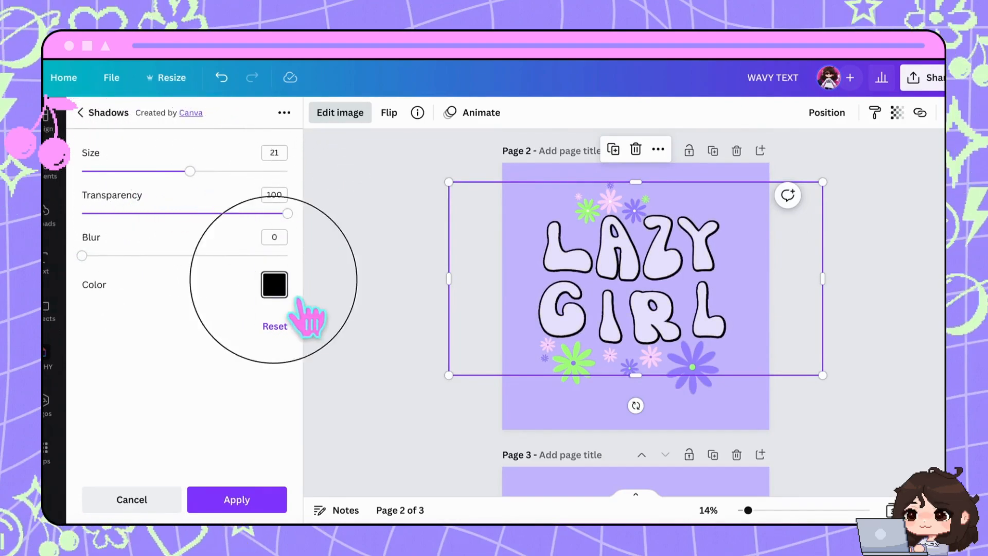
left_click(284, 435)
left_click(382, 437)
left_click(348, 435)
left_click(284, 435)
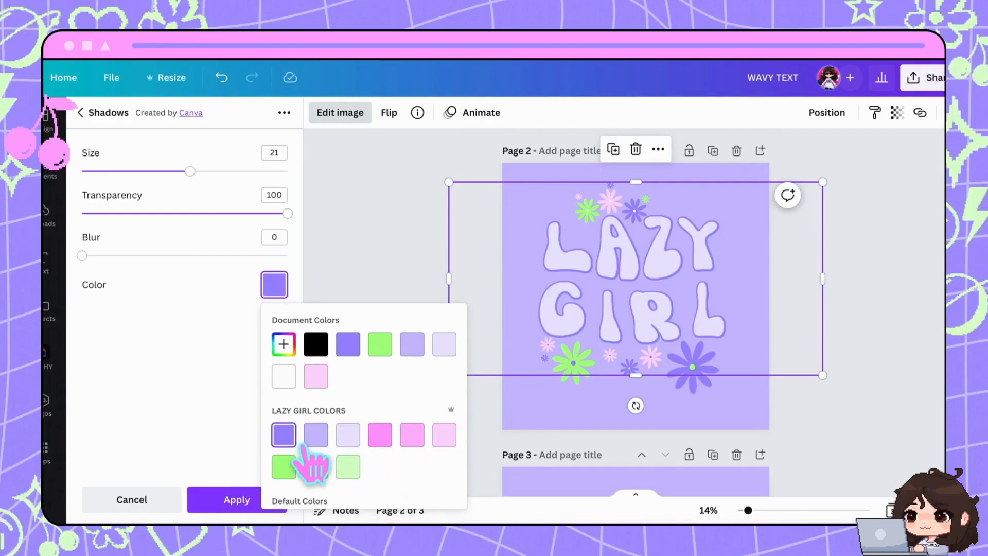
left_click(170, 412)
left_click(237, 500)
Duplicate page 3 and recolor all the LAZY GIRL DIGITAL! lettering on the new page white.
scroll(662, 331, "down", 5)
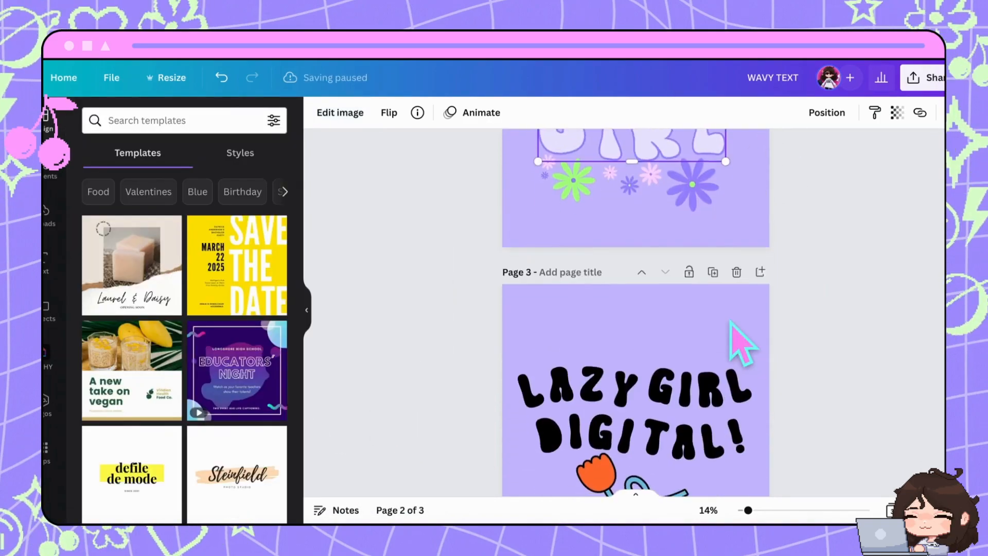
left_click(713, 176)
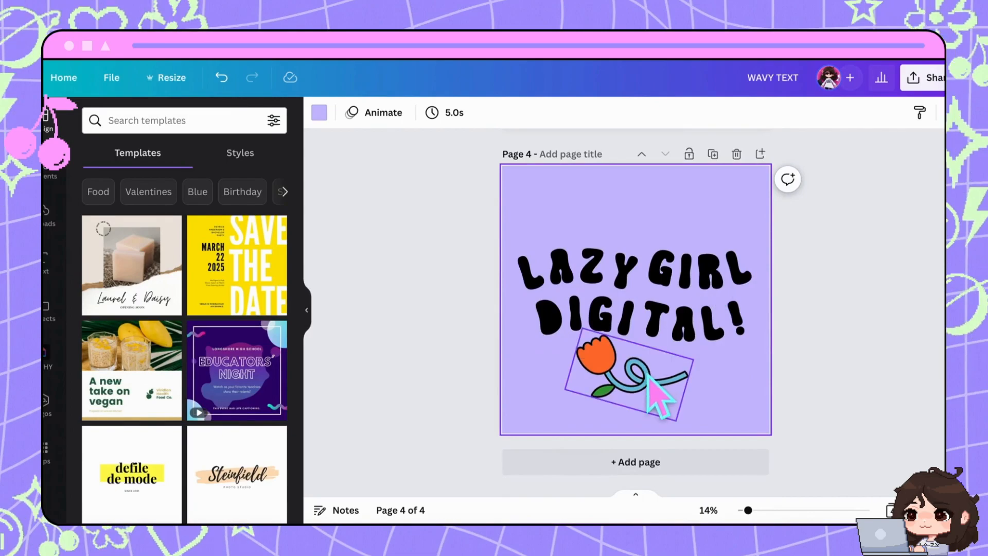
left_click(538, 291)
left_click(519, 113)
left_click(149, 509)
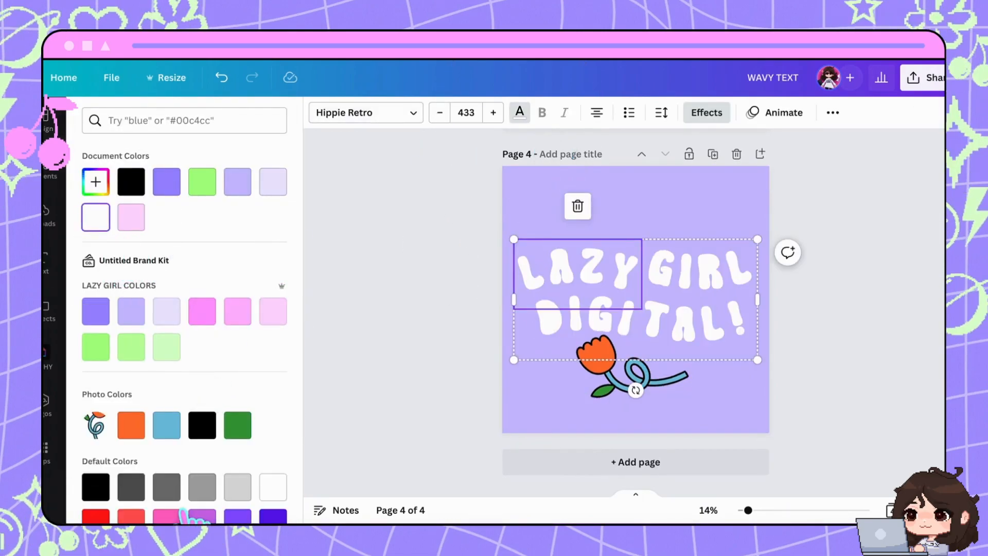
Duplicate the white lettering group and lay the copy over the original with a slight offset.
left_click(833, 112)
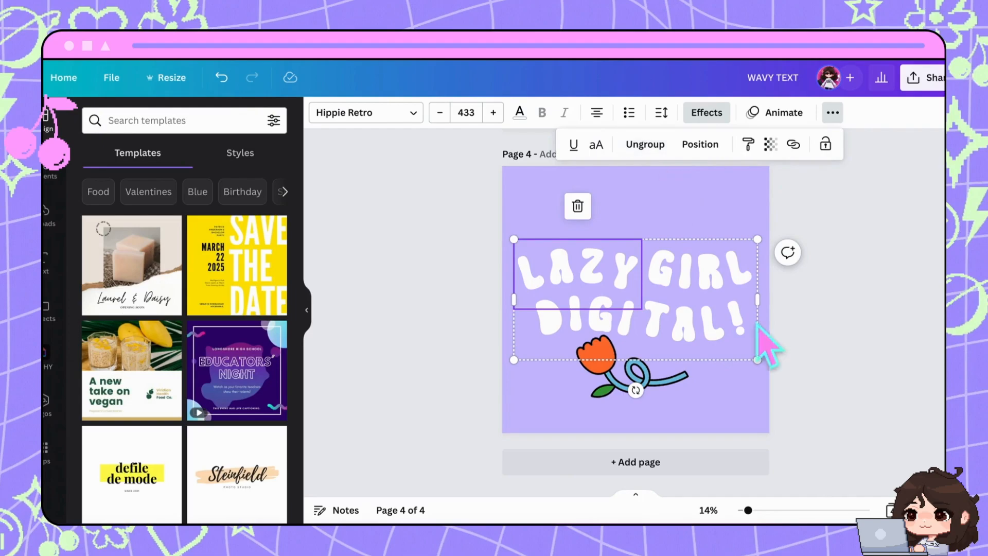
left_click(556, 216)
left_click(651, 247)
left_click(613, 206)
Recolor every word of the top lettering copy the darker purple, leaving the white layer as its edge.
left_click(520, 112)
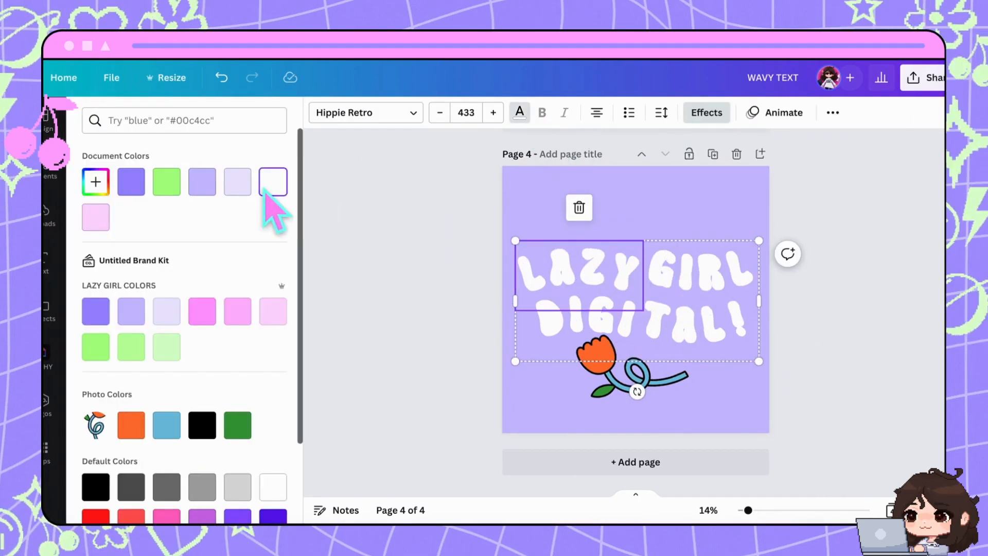
left_click(130, 181)
key("Tab")
left_click(131, 181)
key("Tab")
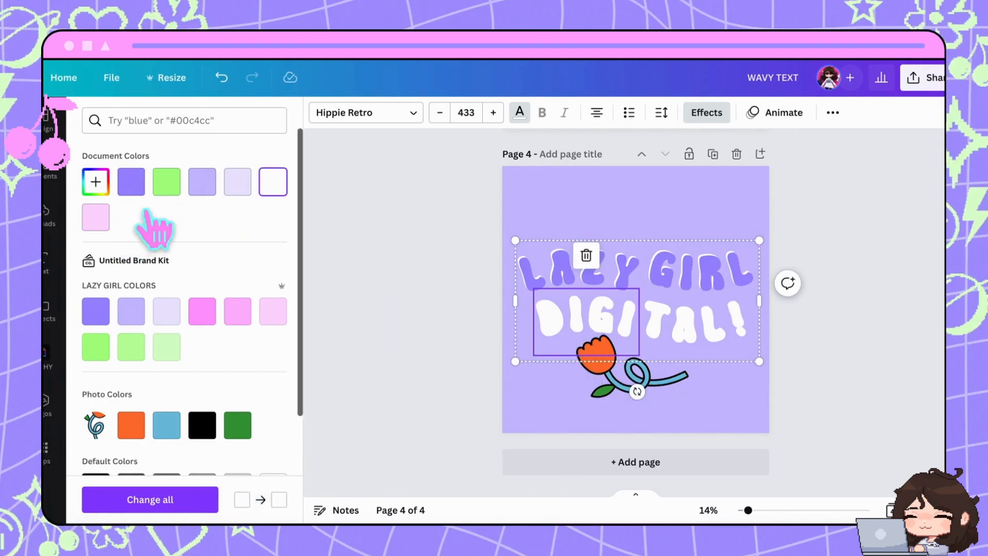
left_click(131, 182)
key("Tab")
left_click(131, 181)
left_click(505, 268)
left_click(504, 267)
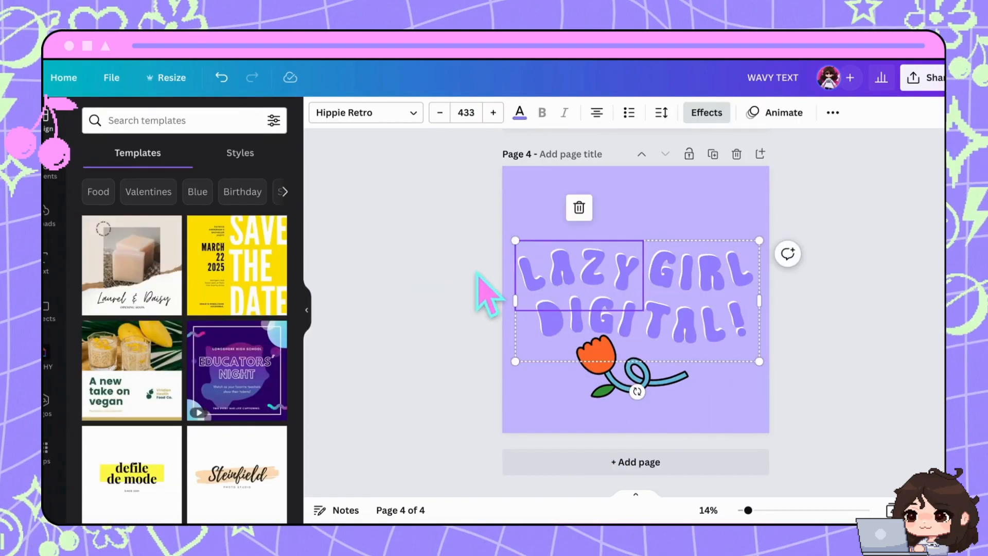
Lay another slightly offset copy over the purple lettering and recolor all its words the lightest brand pink.
left_click_drag(485, 287, 662, 243)
left_click(718, 308)
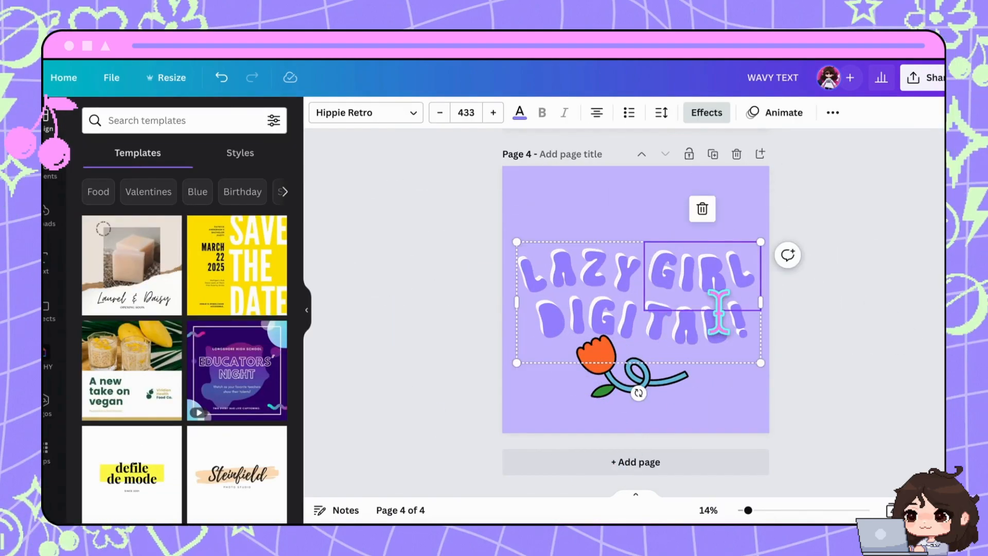
left_click(519, 113)
left_click(237, 311)
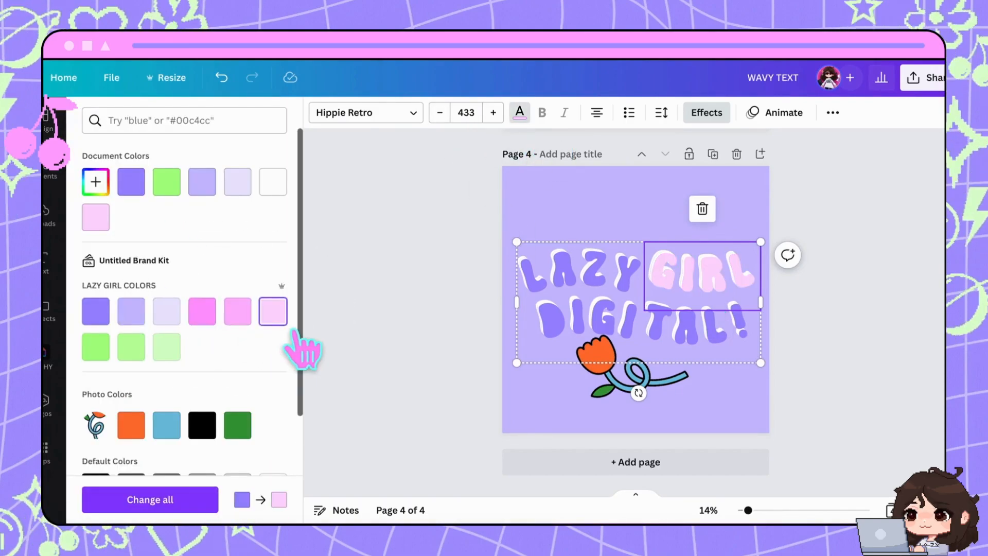
left_click(579, 267)
left_click(273, 311)
left_click(582, 317)
left_click(273, 311)
left_click(695, 325)
left_click(272, 311)
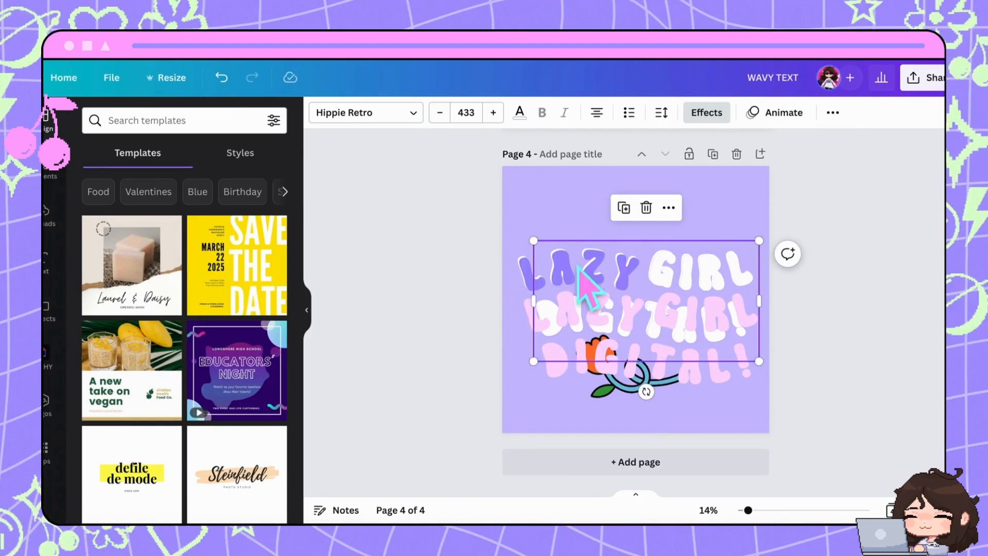
left_click_drag(753, 345, 753, 394)
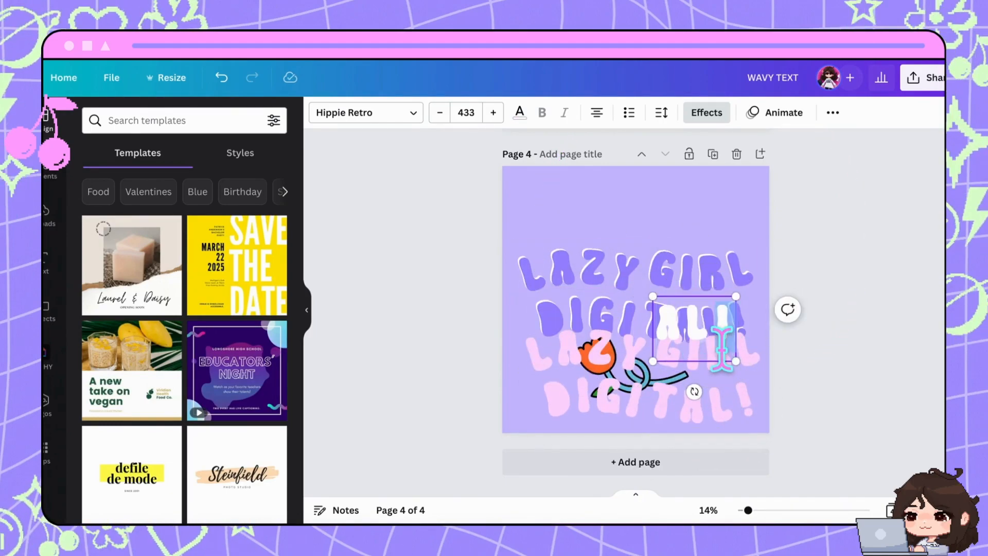
left_click(855, 247)
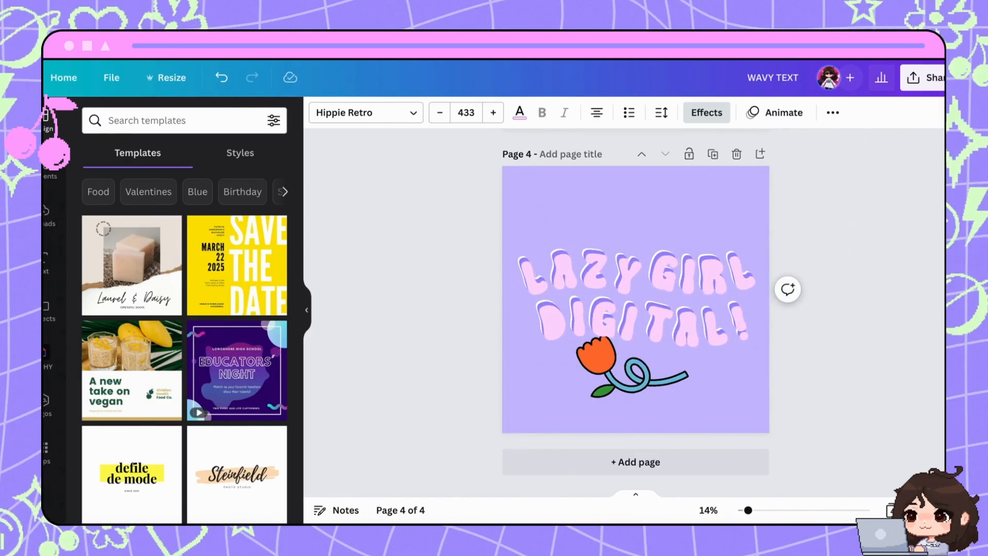
Apply the Splice effect to the pink TAL! with a light pink splice color and a black text color.
left_click(721, 115)
left_click(138, 308)
left_click(206, 313)
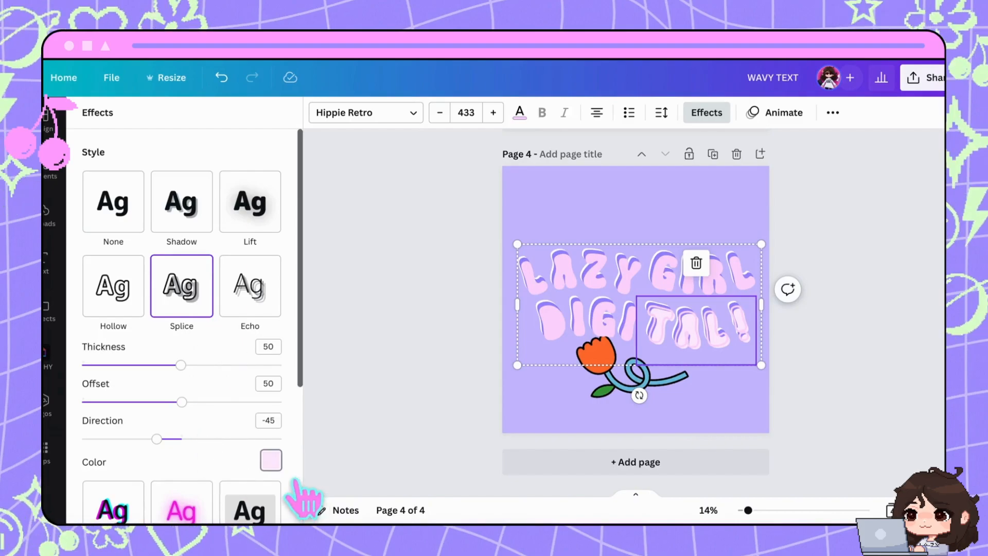
left_click(271, 459)
left_click(192, 319)
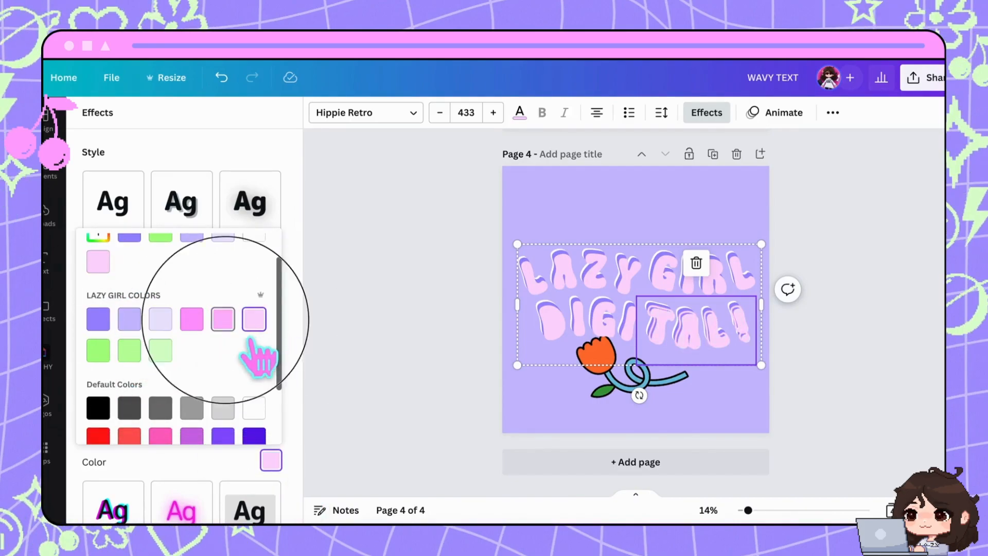
left_click(250, 324)
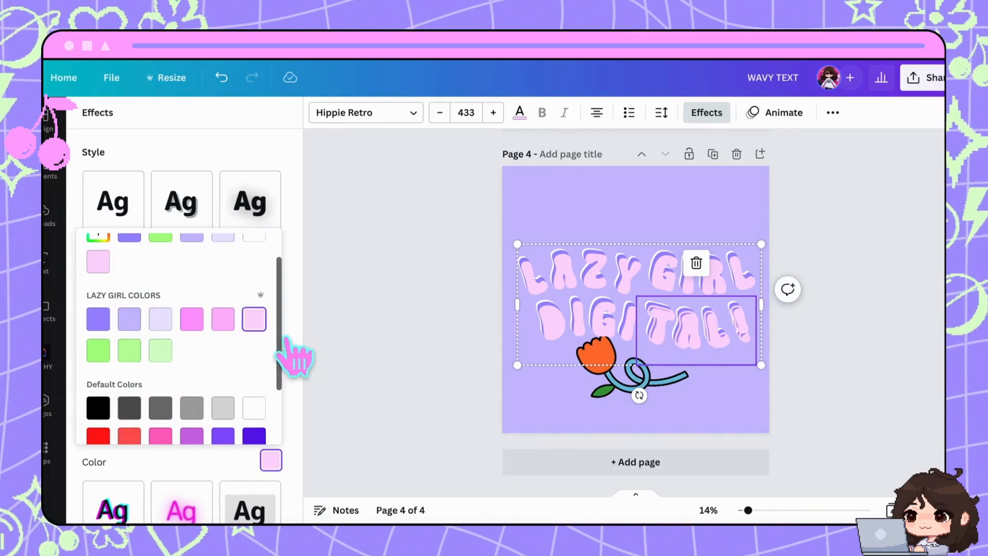
left_click(520, 113)
left_click(203, 425)
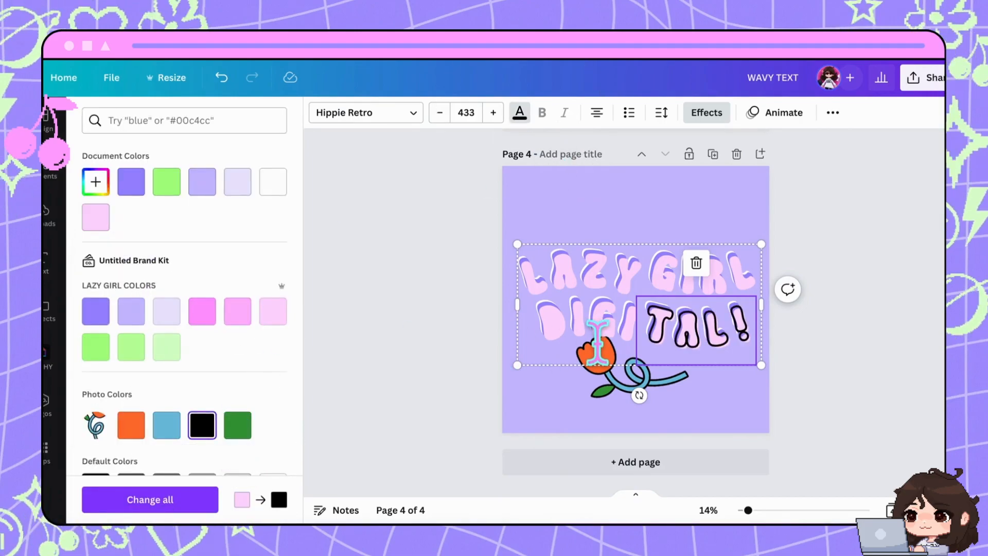
Give the pink DIGI the Splice effect with black text color and a light pink splice color.
double_click(598, 343)
left_click(707, 112)
left_click(520, 112)
left_click(131, 181)
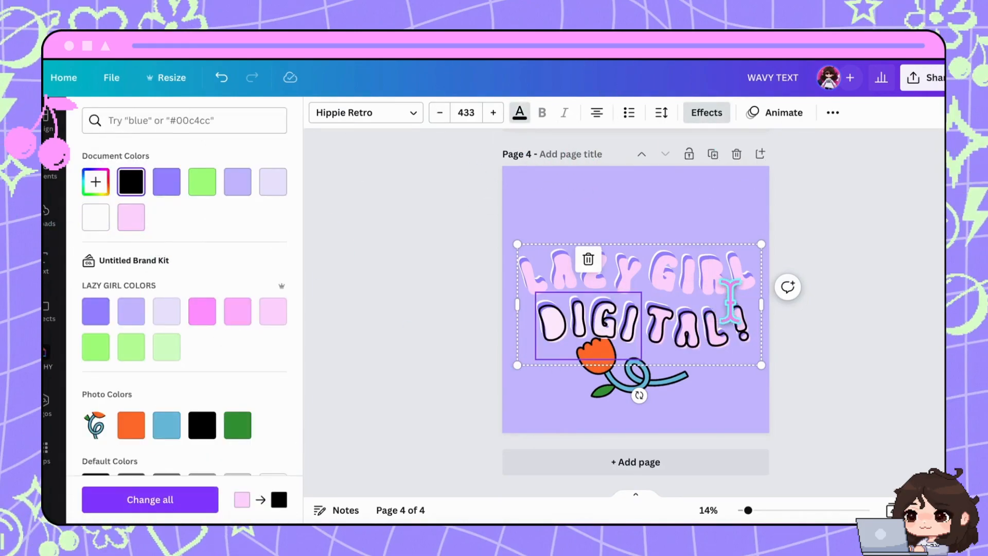
double_click(725, 298)
double_click(587, 337)
left_click(707, 112)
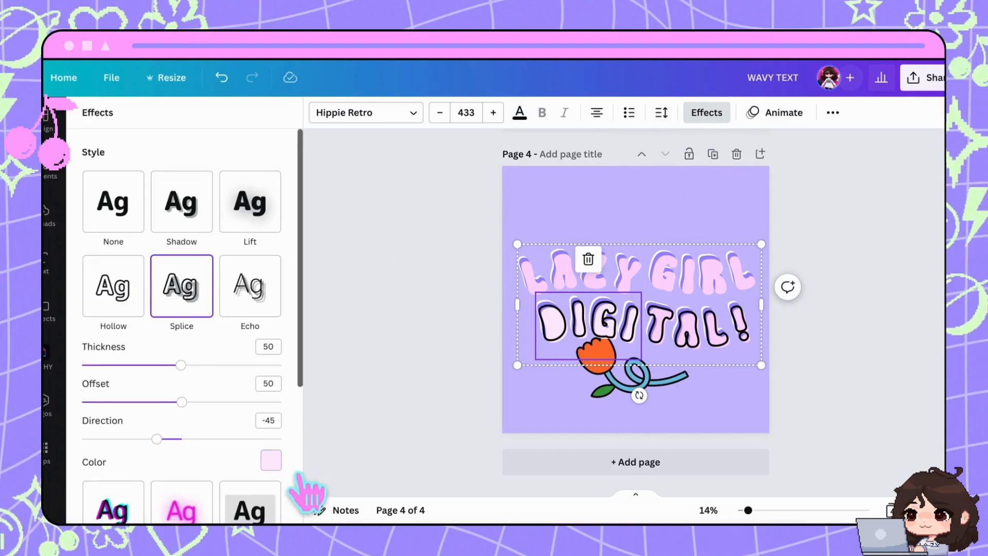
left_click(269, 459)
Apply the Splice effect to the pink GIRL with a light pink splice color and black text color.
double_click(730, 290)
left_click(181, 286)
left_click(269, 459)
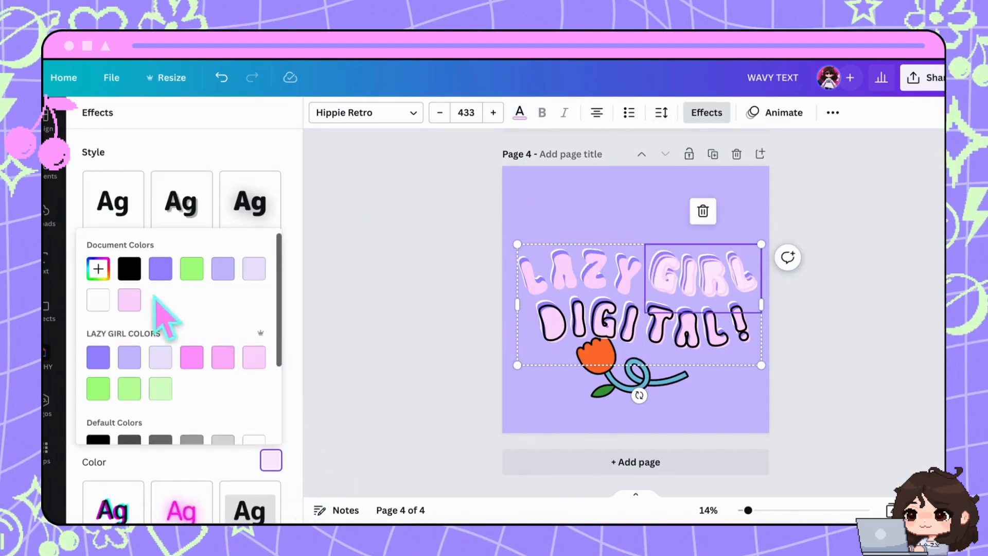
left_click(520, 112)
left_click(131, 181)
Apply Splice to the pink LAZY in light pink with black text color, and check the other words' effect settings.
double_click(582, 273)
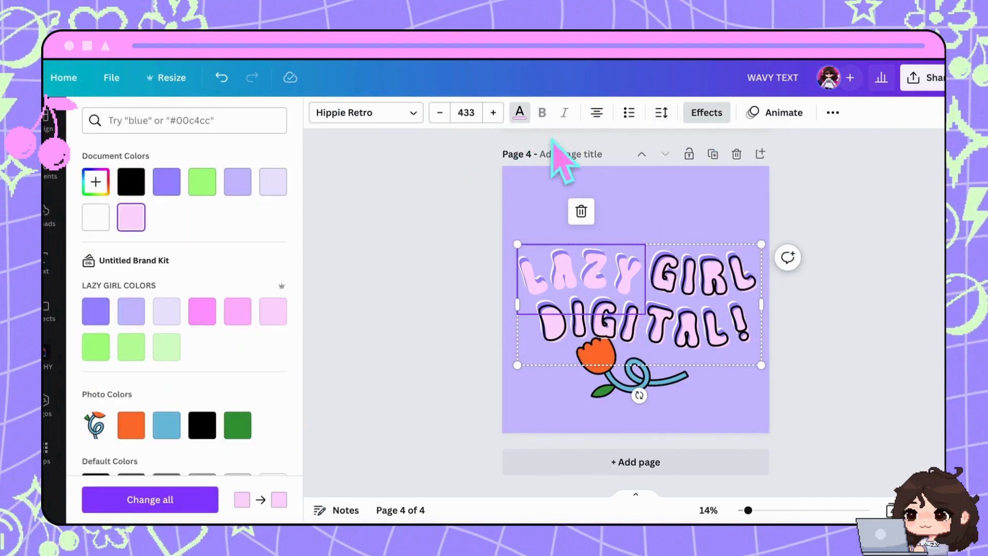
left_click(707, 112)
left_click(206, 314)
left_click(271, 460)
left_click(520, 113)
left_click(131, 181)
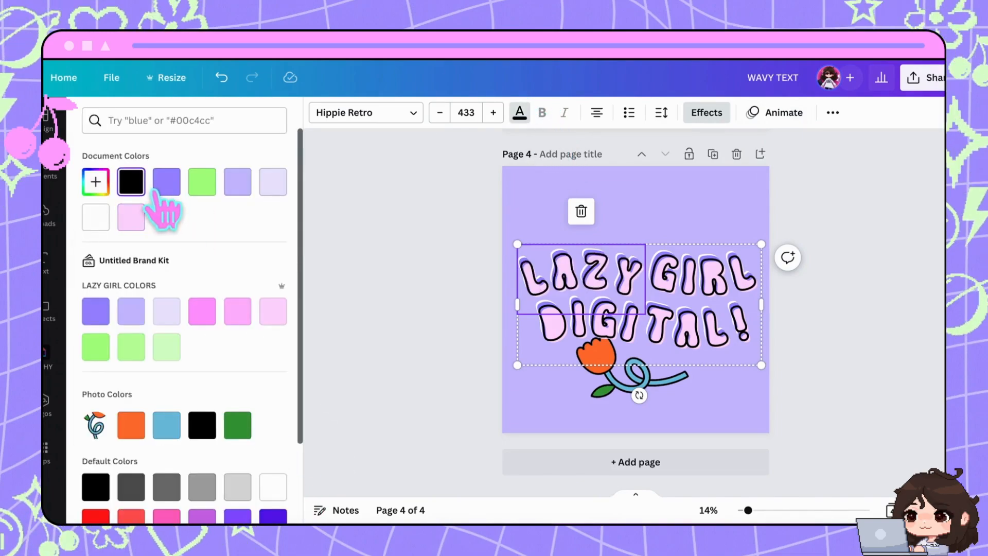
left_click(707, 113)
key("Tab")
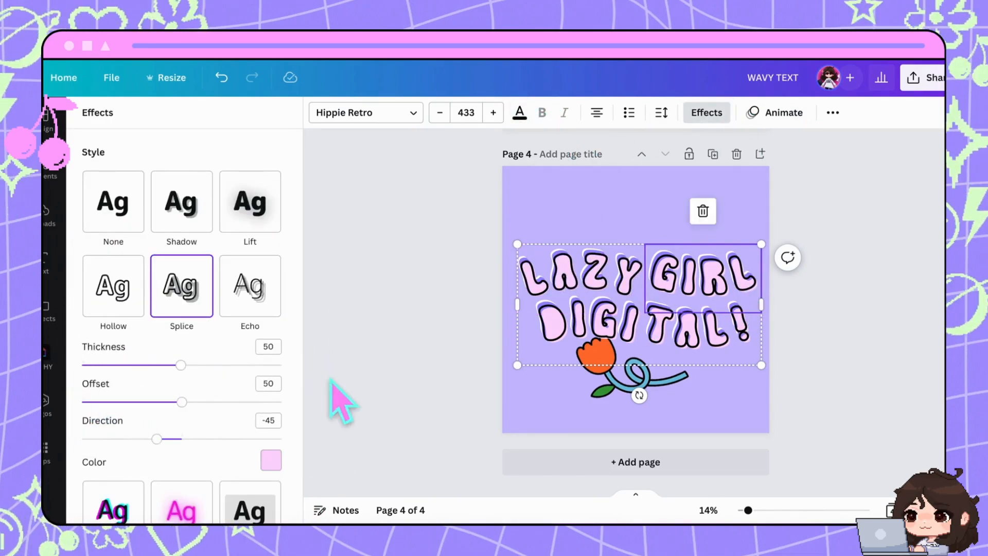
left_click(587, 339)
left_click(710, 350)
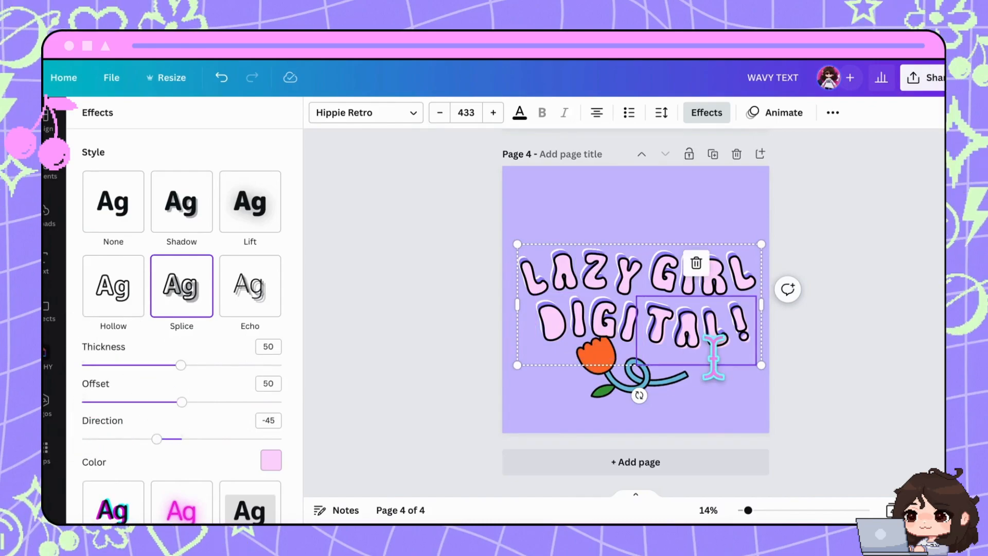
Try other colors for the page 4 background and settle on the pale lavender.
left_click(563, 247)
left_click(320, 112)
left_click(131, 181)
left_click(96, 217)
left_click(273, 181)
Reposition the orange tulip slightly to the right beneath the LAZY GIRL DIGITAL! lettering on page 4.
left_click(690, 281)
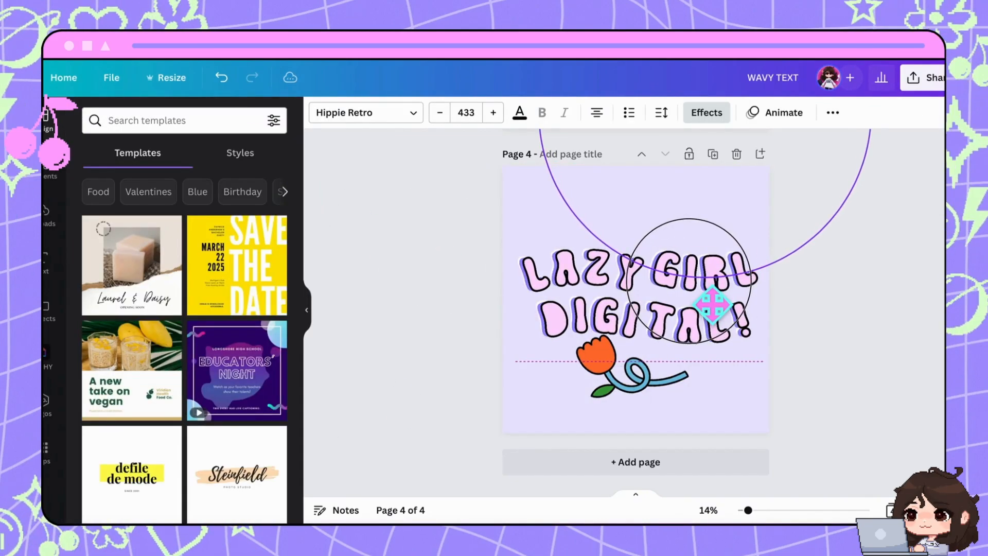
left_click(664, 407)
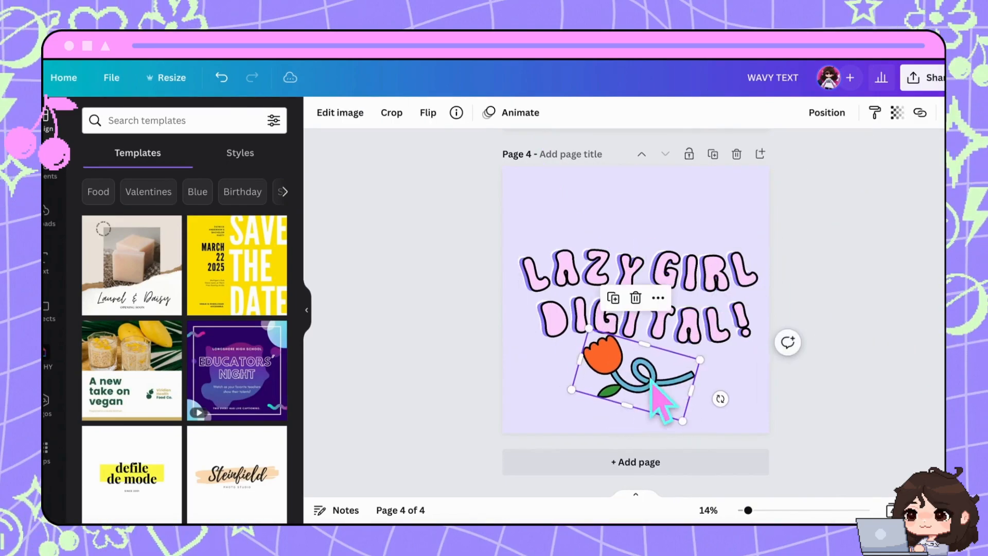
left_click(848, 298)
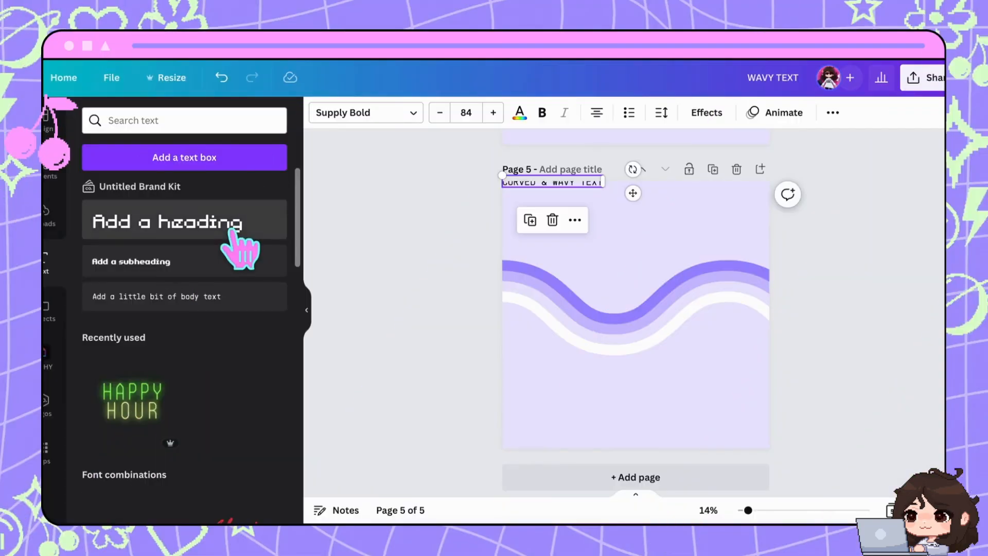
Add a heading text box to page 5 and move it just above the wave.
left_click(236, 238)
left_click_drag(504, 188, 430, 227)
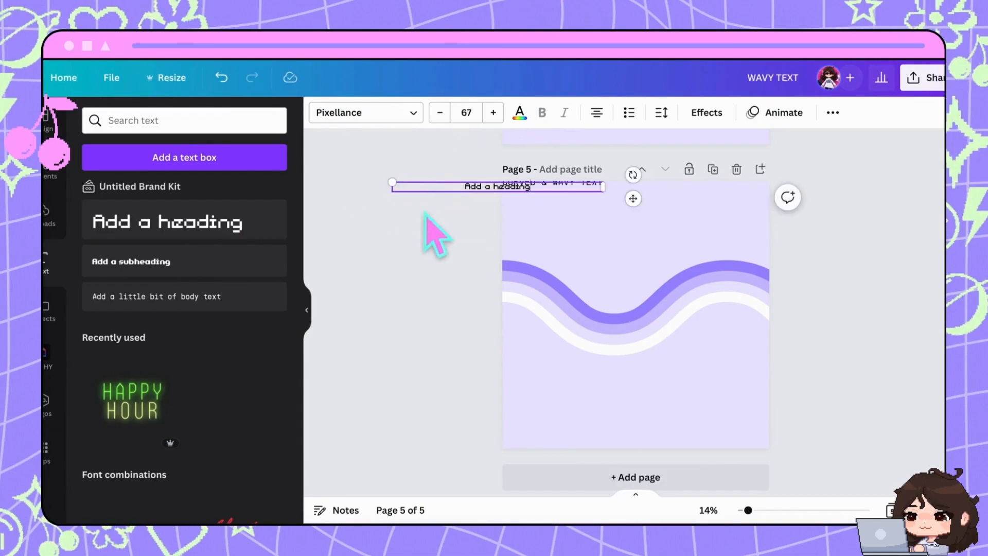
left_click_drag(523, 196, 671, 258)
left_click(584, 188)
left_click(639, 248)
left_click(574, 203)
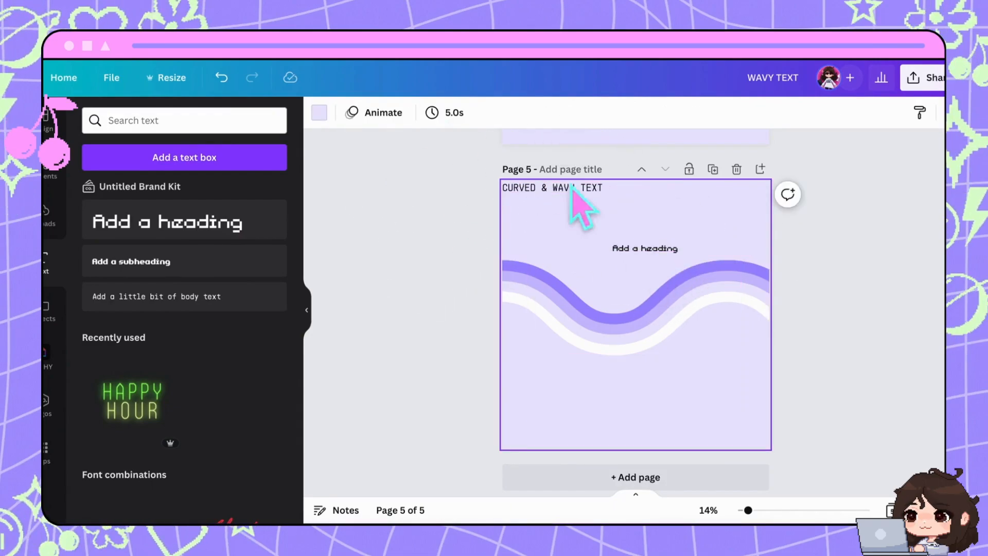
Enlarge the heading to font size 140, replace its text with the letter C and narrow its box.
left_click(639, 248)
left_click(493, 112)
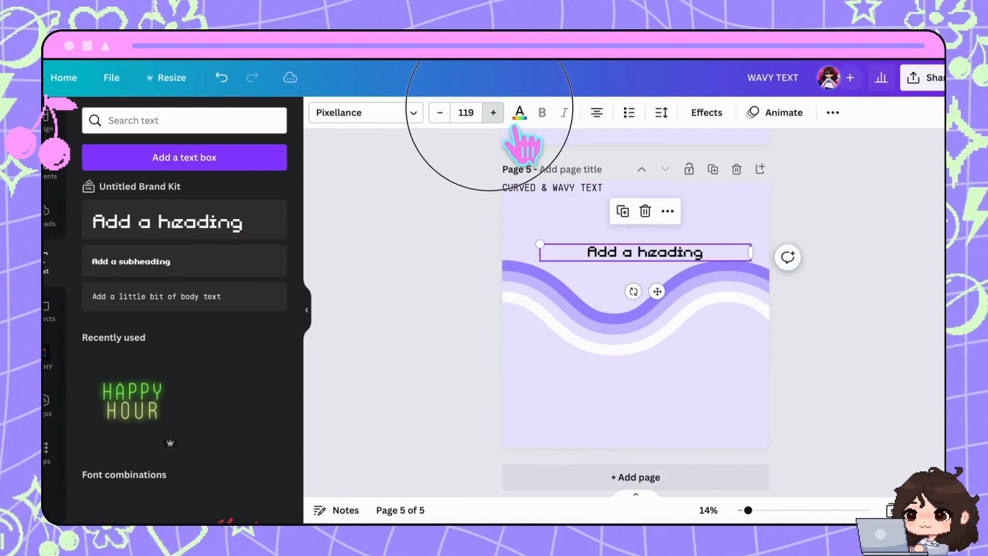
double_click(653, 257)
type("C")
left_click_drag(751, 253, 578, 276)
Try the StoneAndHikers font on the letter C, and settle on Shrikhand.
left_click(396, 114)
scroll(175, 258, "down", 2)
scroll(185, 235, "down", 12)
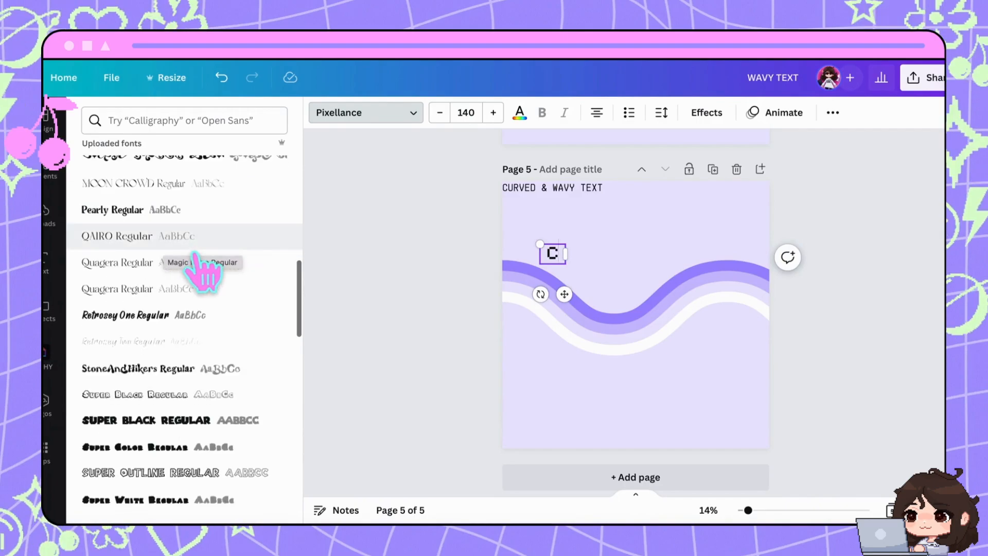
scroll(238, 415, "down", 3)
left_click(201, 253)
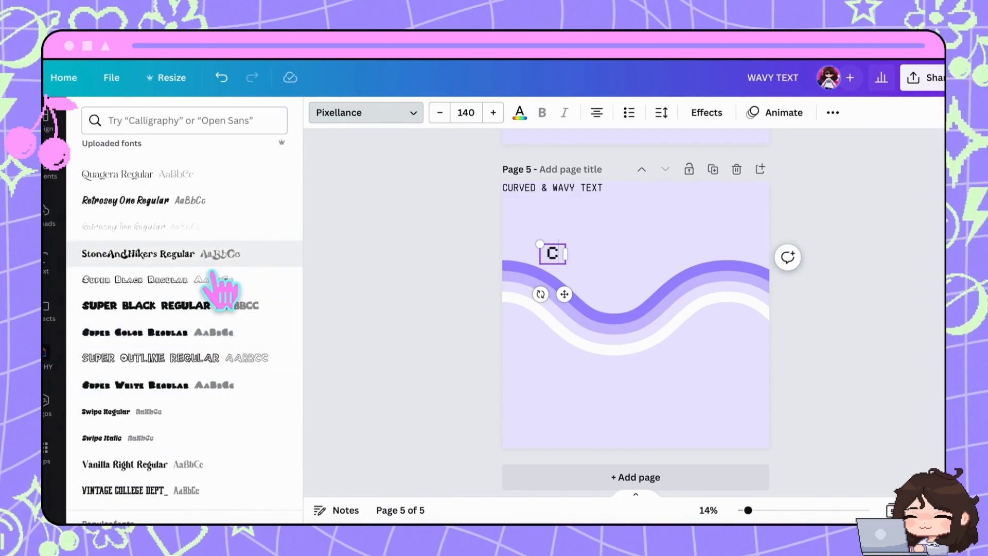
scroll(232, 456, "down", 20)
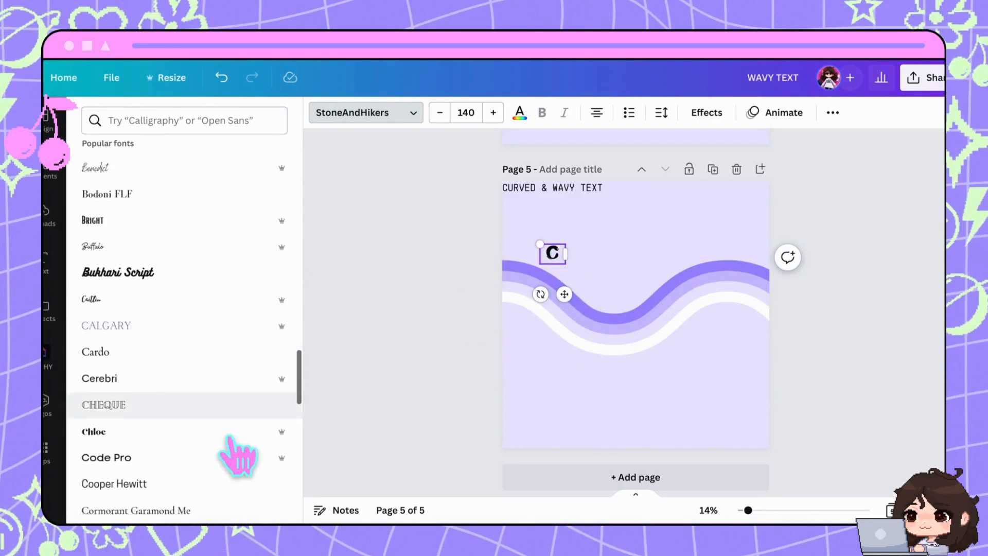
scroll(231, 331, "down", 15)
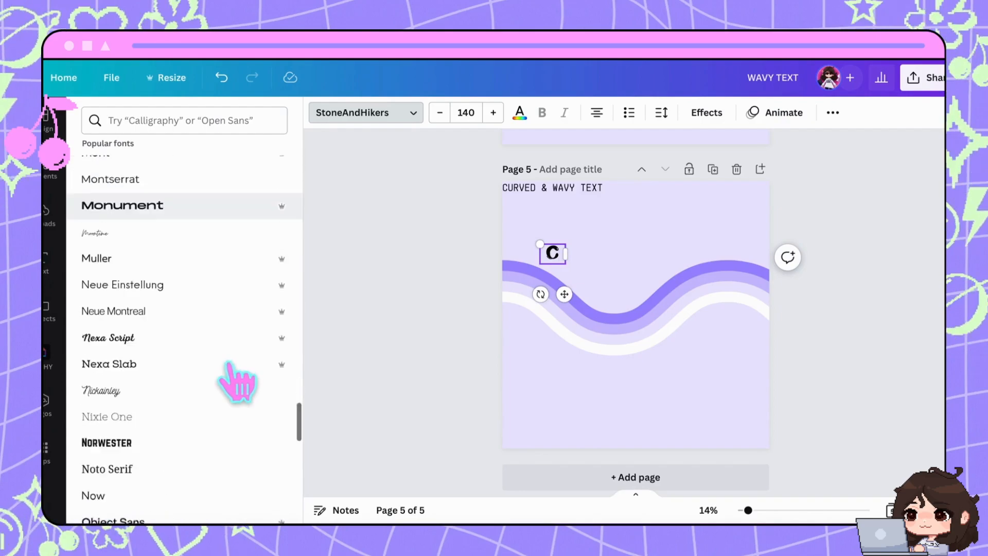
scroll(234, 376, "down", 3)
left_click(226, 328)
Enlarge the C to font size 201 and place it at the wave's left end.
left_click_drag(540, 244, 649, 360)
left_click(625, 260)
left_click(585, 331)
Duplicate the letter to make an & in the wave's central dip and a T at its right end.
left_click(512, 288)
type("&")
left_click(618, 287)
left_click(640, 353)
left_click(631, 331)
left_click_drag(631, 331, 769, 311)
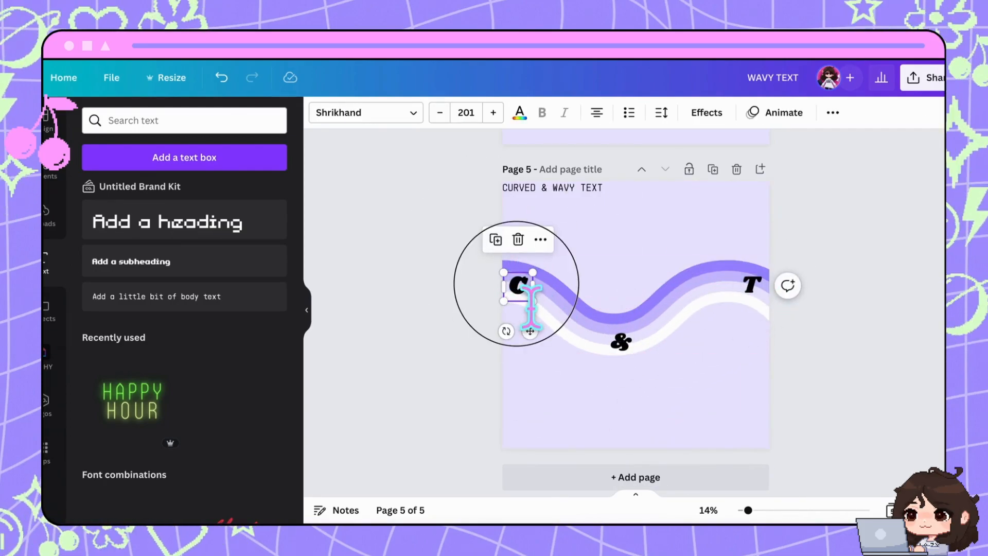
Duplicate the C into U, R, V and E, placing them one after another down the wave's first slope.
type("U")
left_click(553, 314)
left_click(540, 288)
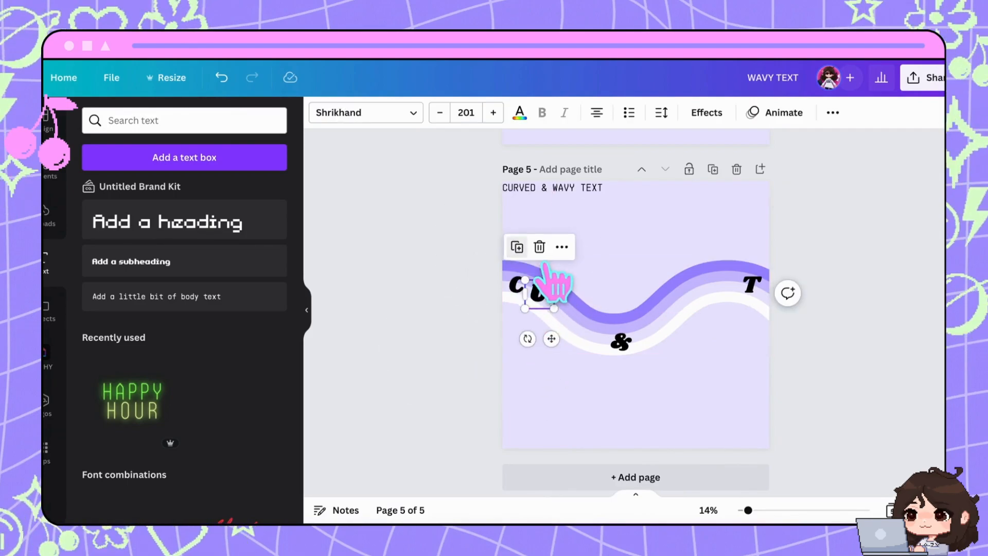
left_click(551, 309)
left_click(567, 317)
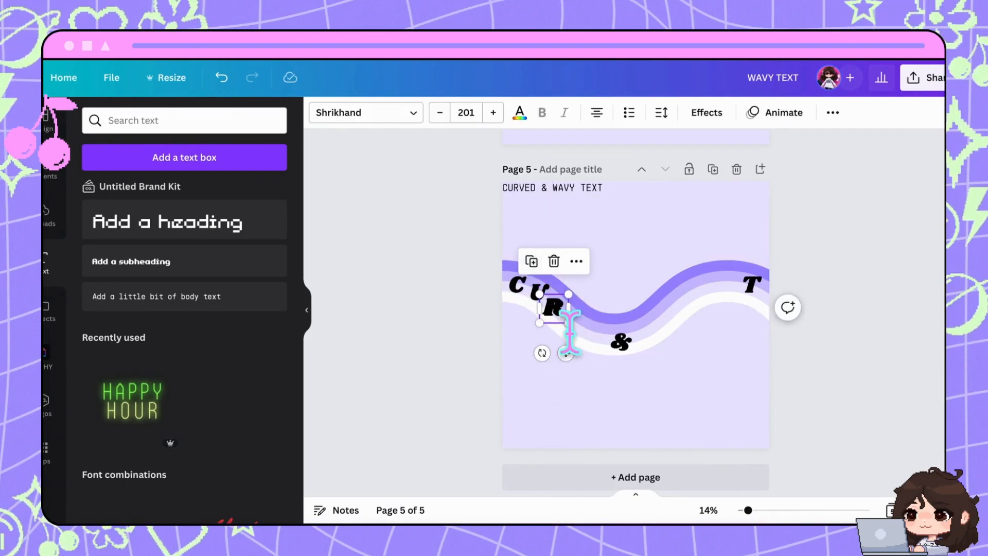
left_click(585, 430)
left_click(574, 321)
left_click_drag(574, 321, 623, 361)
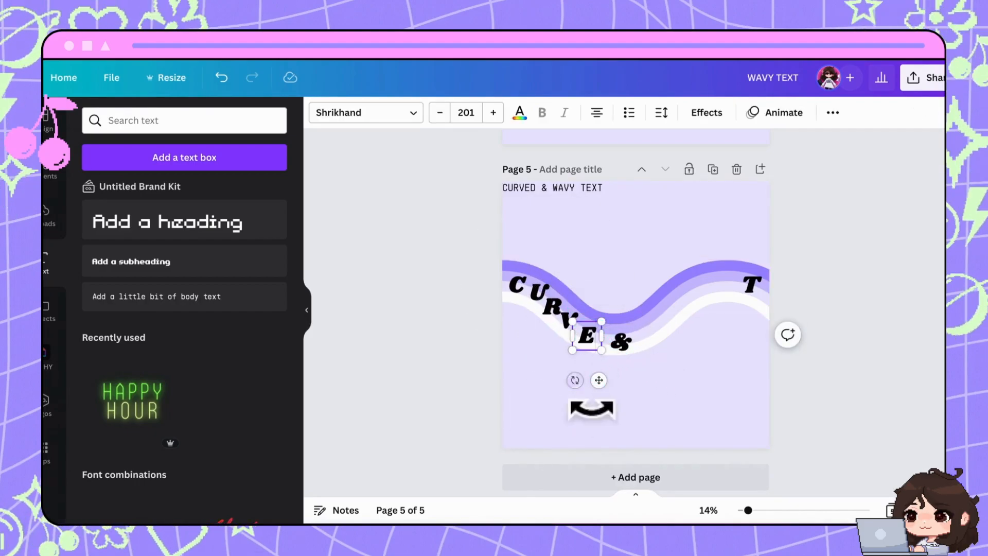
Add a D before the &, and tilt the C and U to follow the start of the wave.
left_click_drag(515, 285, 535, 315)
left_click(585, 287)
left_click(547, 305)
left_click_drag(554, 307, 554, 308)
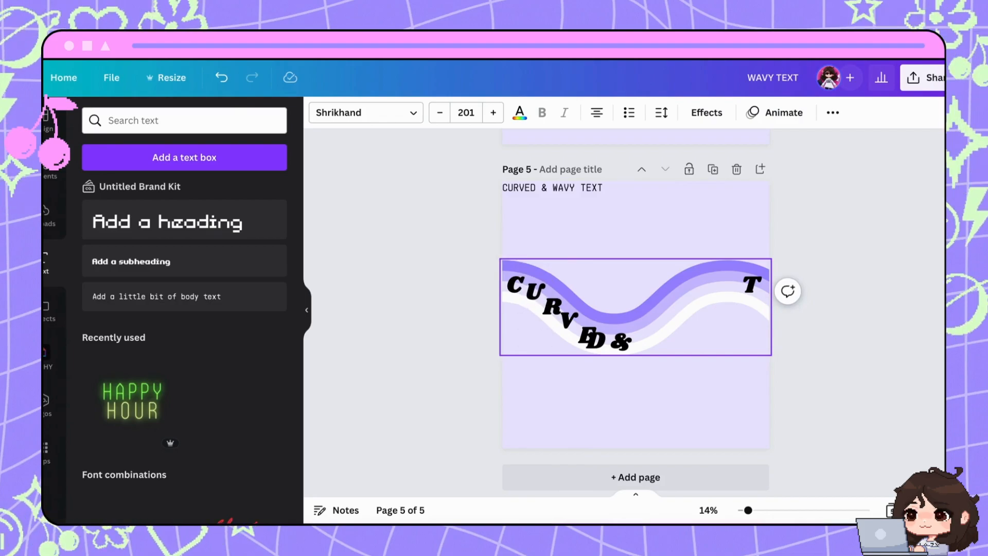
Tilt and nudge the R and V of CURVED to follow the wave's downward slope.
left_click(553, 306)
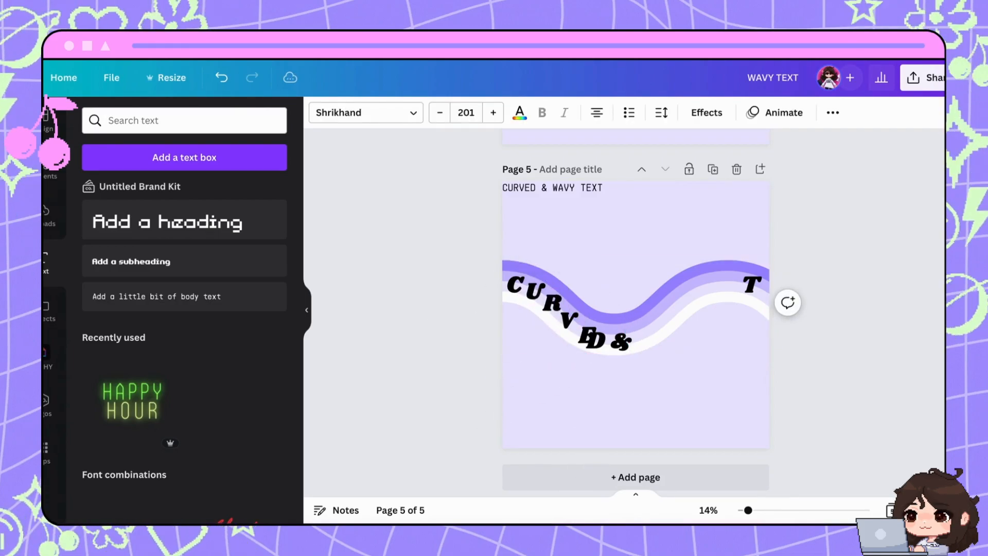
left_click(409, 386)
left_click_drag(574, 329, 575, 321)
left_click(628, 419)
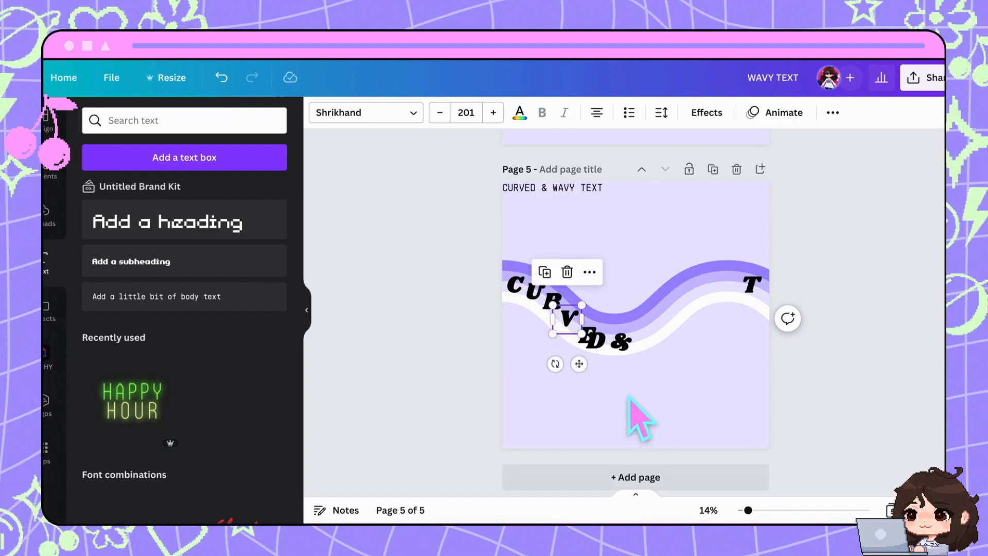
Move and rotate the E and D of CURVED so they sit evenly along the curve before the &.
left_click(552, 401)
left_click_drag(593, 339, 587, 333)
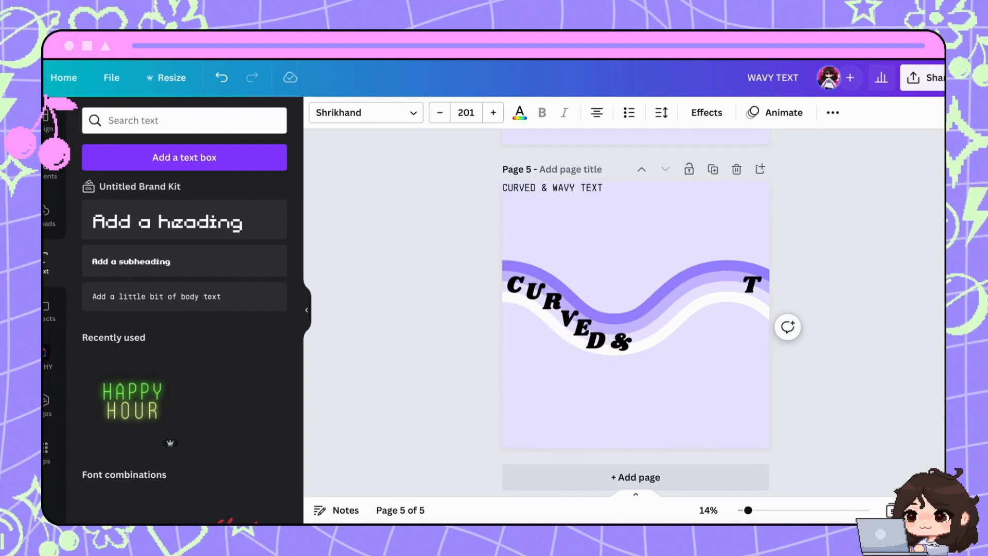
left_click(640, 437)
left_click_drag(596, 340, 653, 372)
left_click(643, 395)
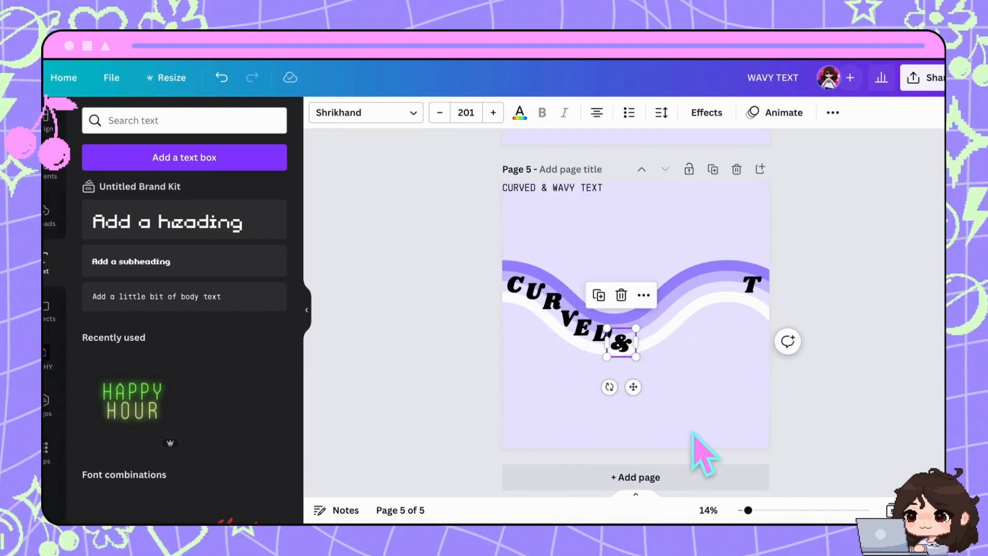
Duplicate the & into a W and an A and place them at the start of the wave's rising slope.
left_click(599, 296)
left_click_drag(623, 344, 713, 314)
double_click(645, 333)
type("W")
left_click(692, 353)
left_click(655, 312)
Duplicate the A into a V and a Y and place them up the slope to complete WAVY.
left_click(635, 269)
double_click(678, 308)
type("V")
left_click(736, 363)
left_click(676, 304)
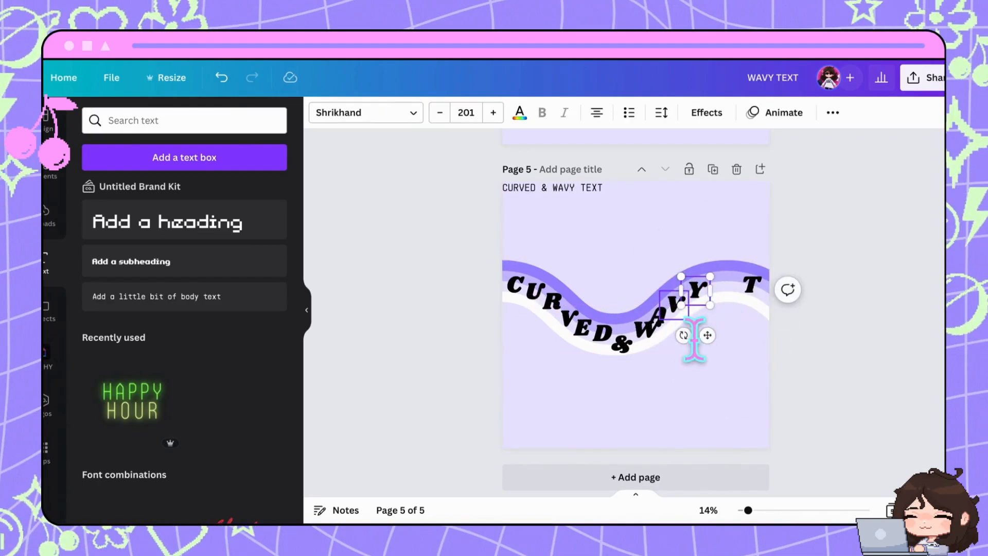
left_click(708, 402)
key("ctrl+v")
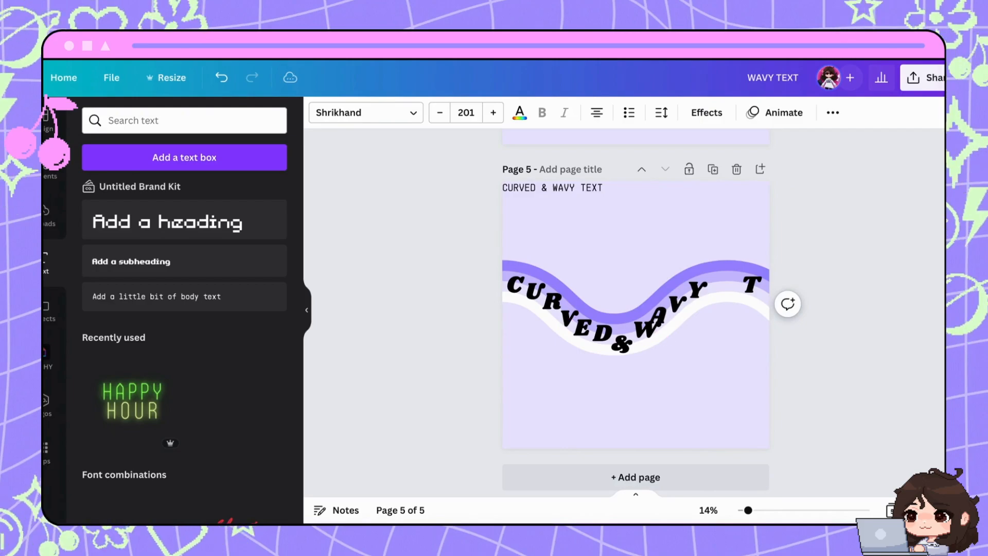
Rotate the W and A of WAVY counterclockwise to match the wave's rising slope.
left_click(713, 420)
left_click(660, 314)
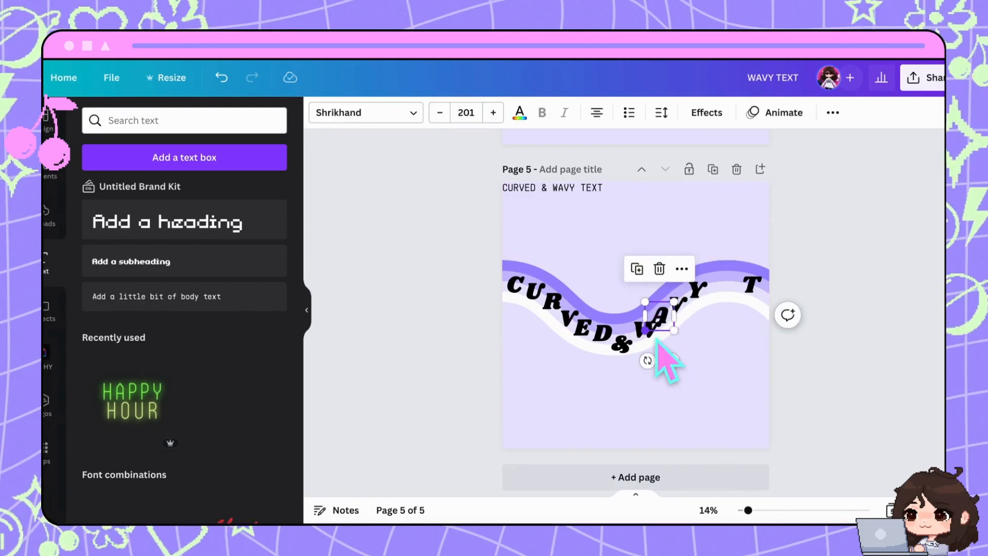
left_click_drag(654, 375, 661, 401)
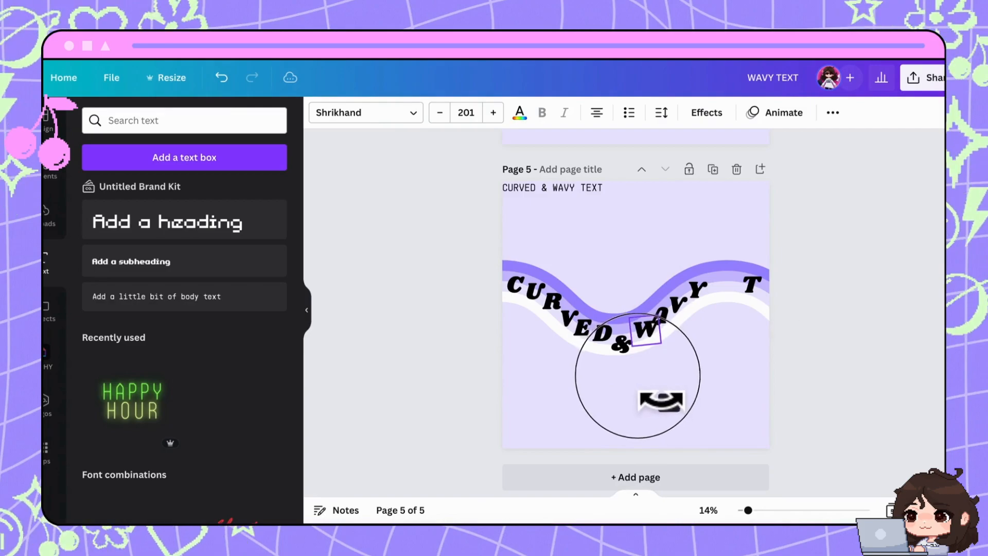
left_click(672, 343)
left_click(661, 323)
left_click_drag(655, 361, 653, 357)
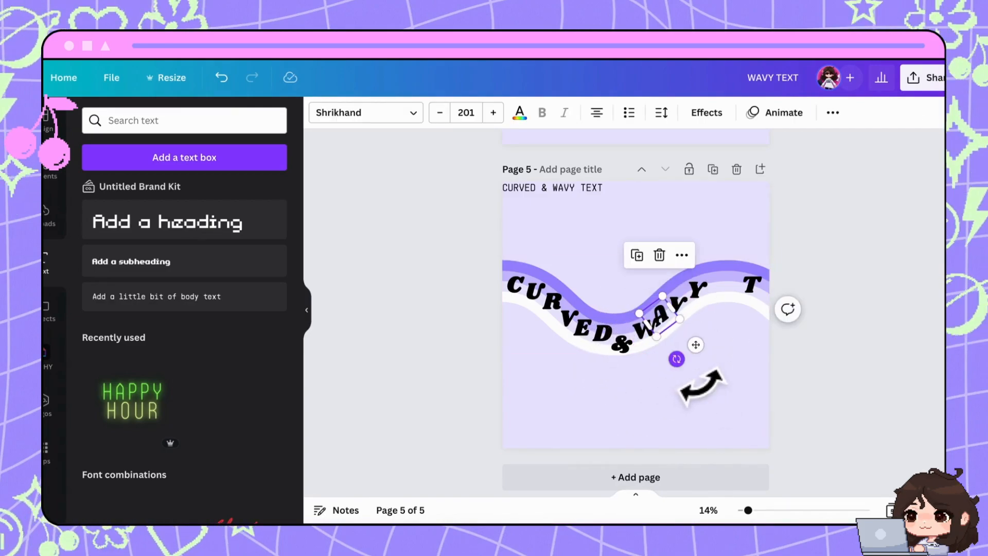
Rotate the V of WAVY to match the slope and adjust the A's position beside it.
left_click(681, 304)
left_click_drag(685, 354, 711, 378)
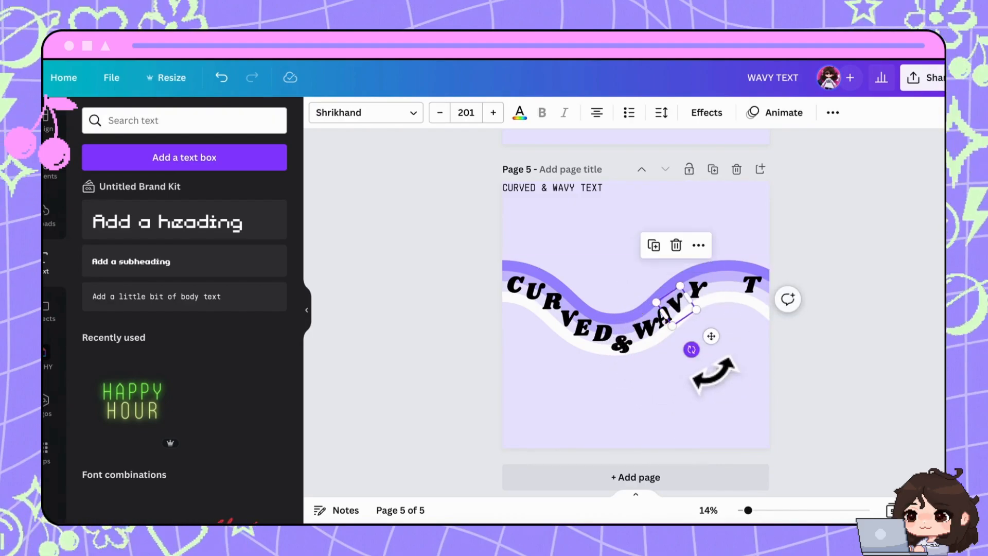
left_click(684, 354)
left_click_drag(664, 319, 663, 317)
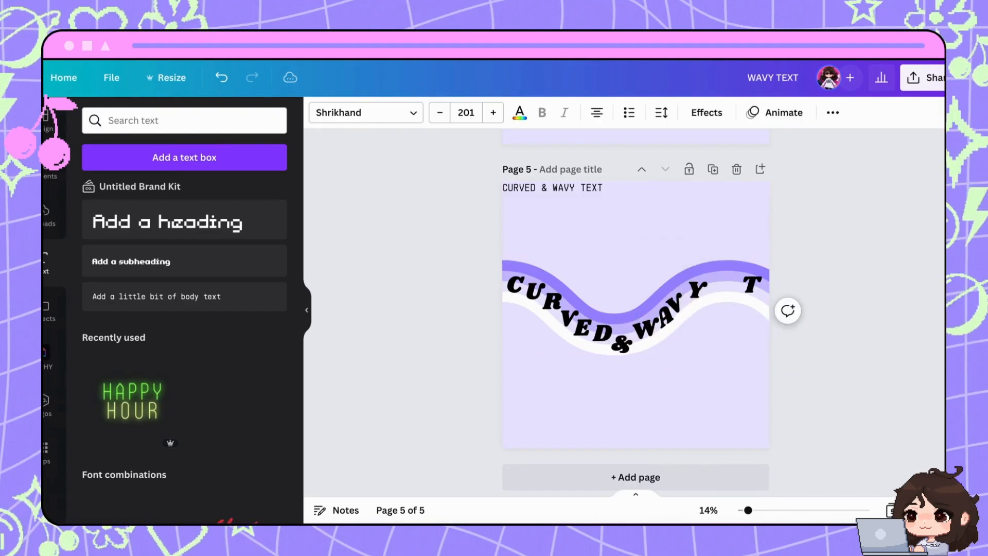
Rotate the Y of WAVY to follow the slope and move it closer to the V.
left_click_drag(696, 336, 701, 334)
left_click(688, 392)
left_click_drag(698, 283, 697, 287)
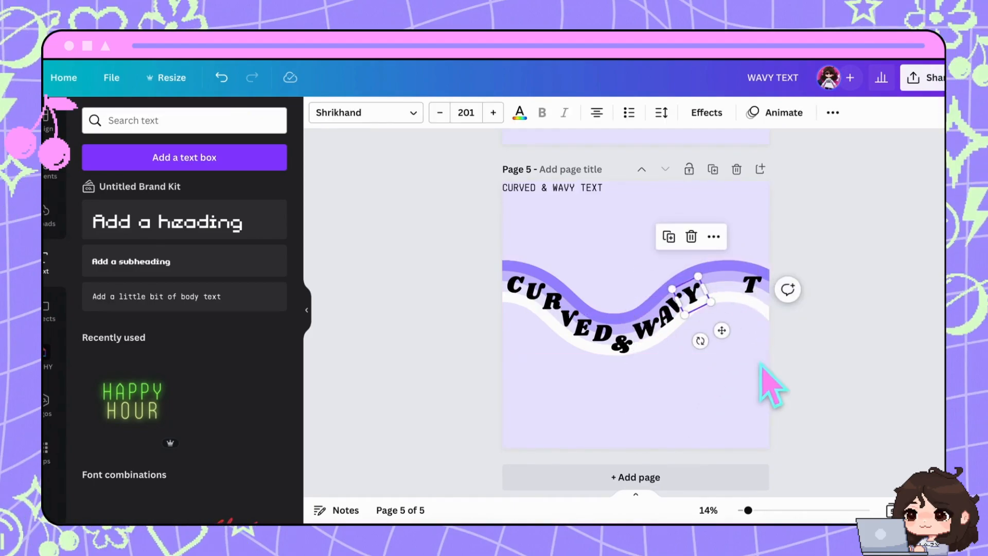
left_click_drag(729, 366, 726, 392)
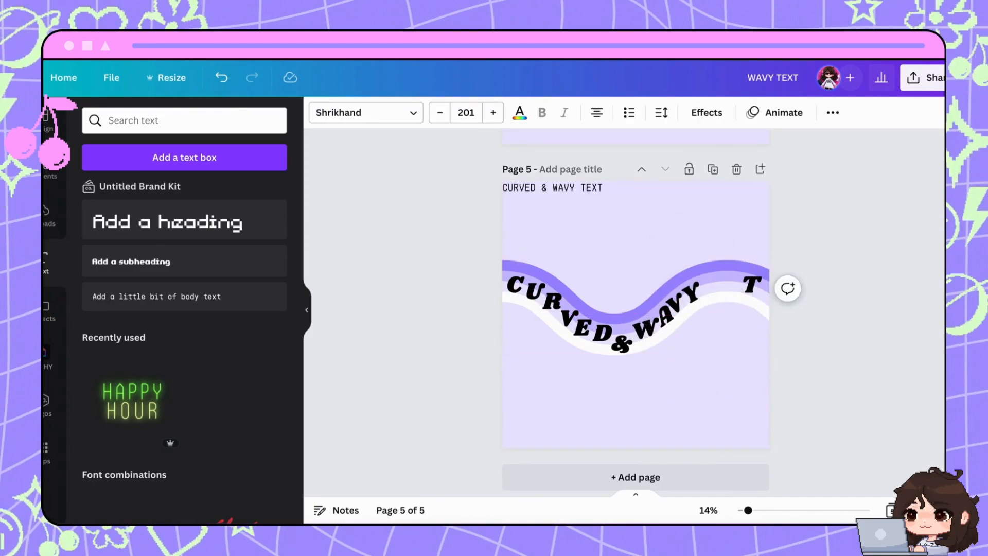
left_click(639, 437)
Duplicate the last T into T, E and X letters between WAVY and the final T to spell TEXT.
left_click(750, 286)
left_click(728, 238)
left_click_drag(756, 293, 743, 290)
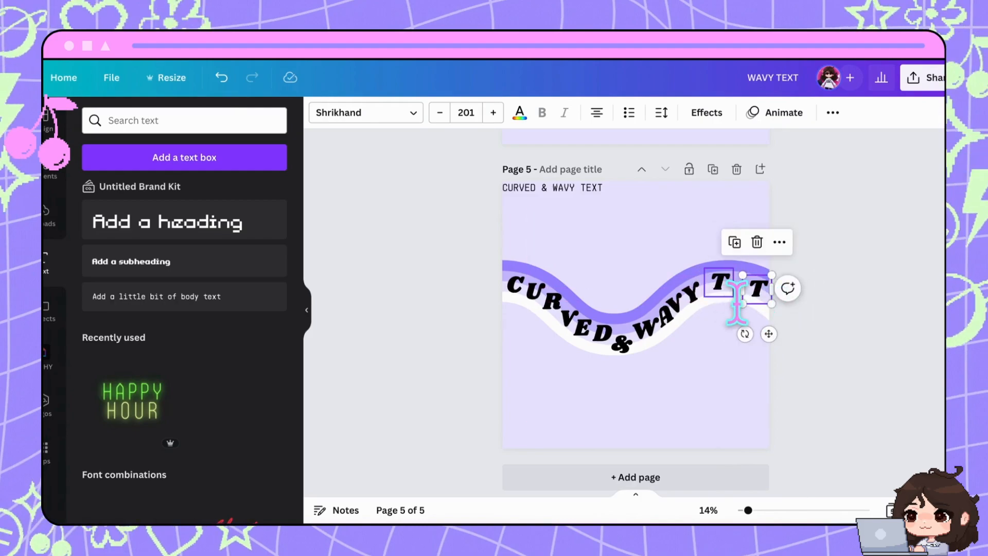
left_click(768, 331)
left_click_drag(723, 285, 731, 284)
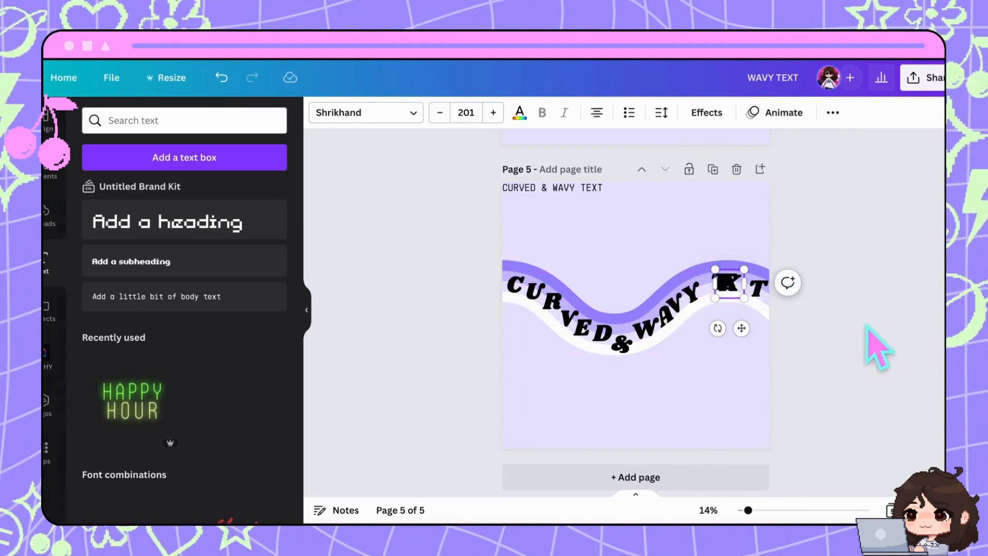
left_click(435, 320)
Scale all the wave letters down to font size 189 and move the final T toward the wave's right end.
left_click_drag(412, 272, 755, 351)
left_click(788, 355)
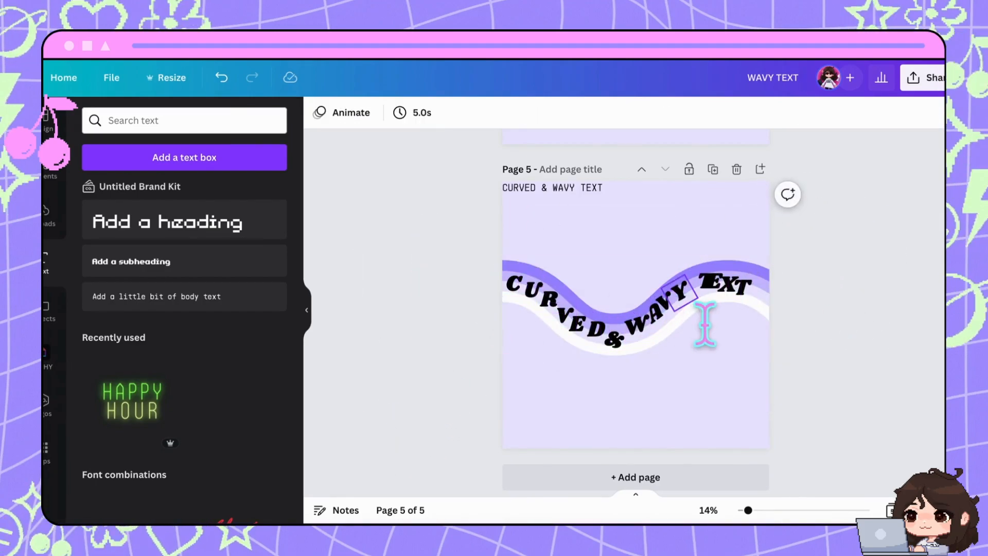
mouse_move(815, 250)
left_mouse_down()
mouse_move(648, 339)
mouse_move(688, 325)
mouse_move(700, 332)
left_mouse_up()
left_click(829, 319)
left_click_drag(764, 314, 775, 308)
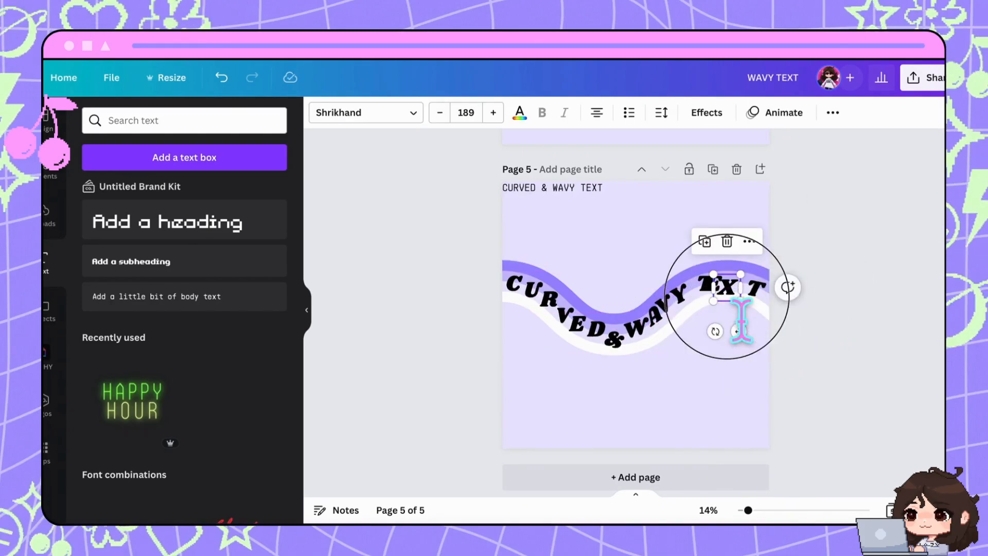
Rotate and space the letters of TEXT so they follow the wave's crest evenly.
left_click(721, 288)
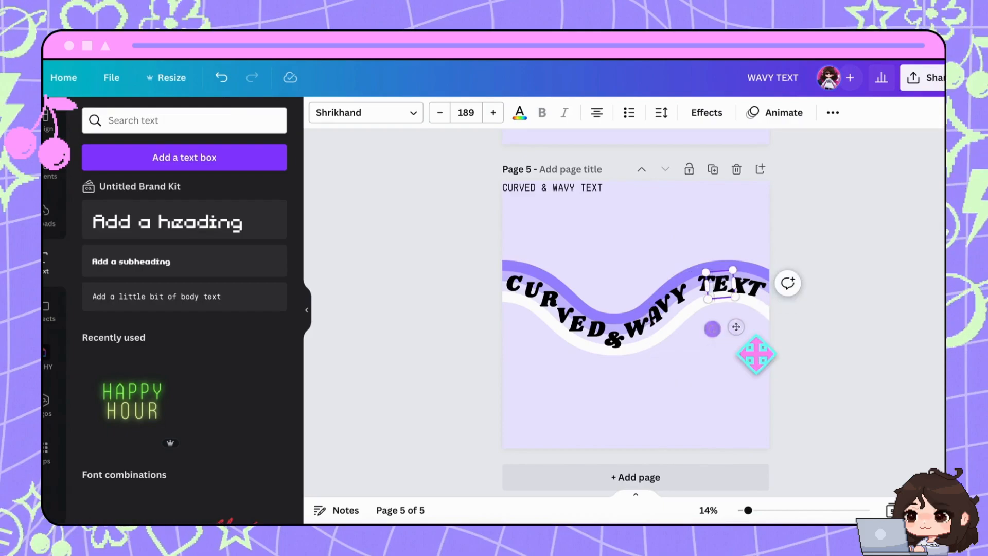
left_click(795, 325)
left_click(732, 296)
left_click(708, 293)
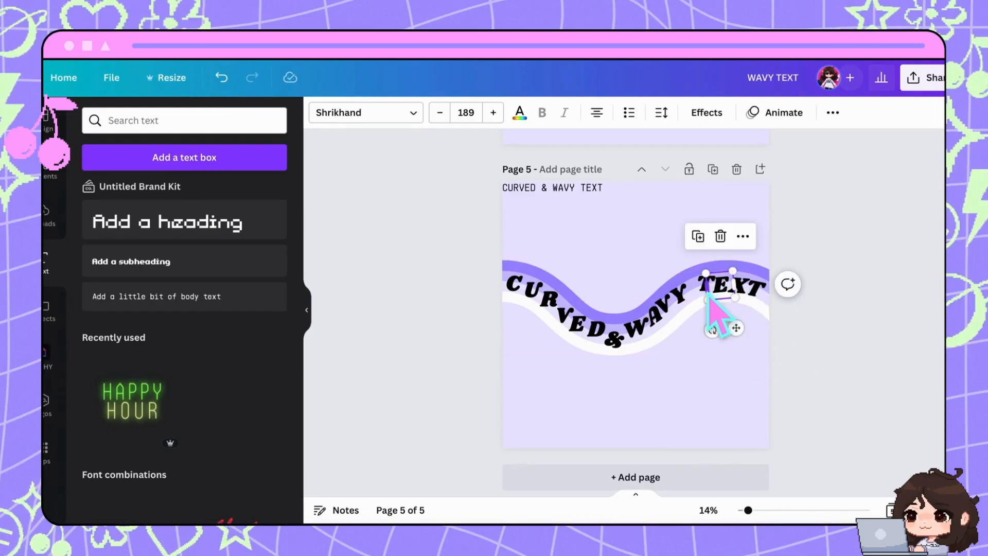
left_click(723, 337)
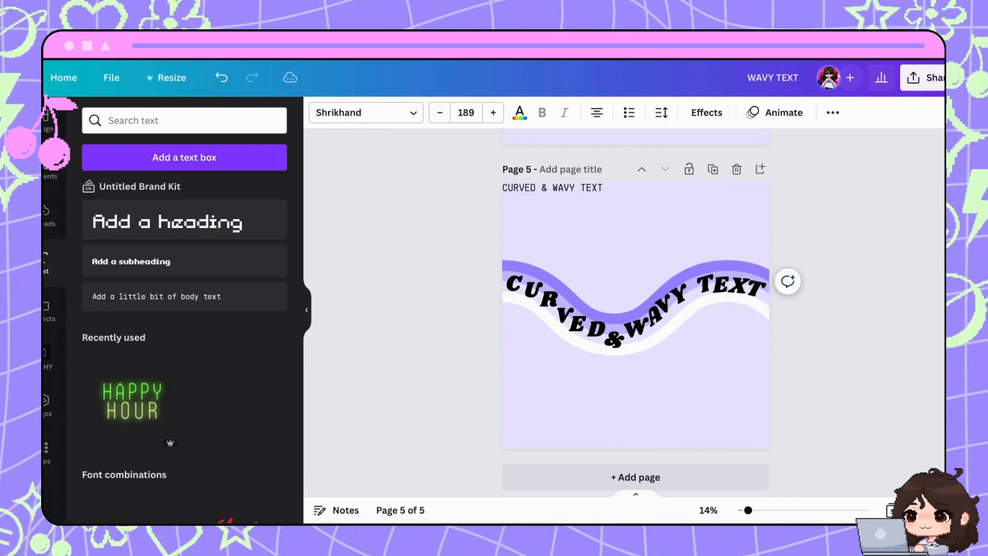
Move the ampersand and the letters of WAVY along the wave toward TEXT.
left_click(741, 315)
left_click_drag(621, 231, 684, 337)
key("Escape")
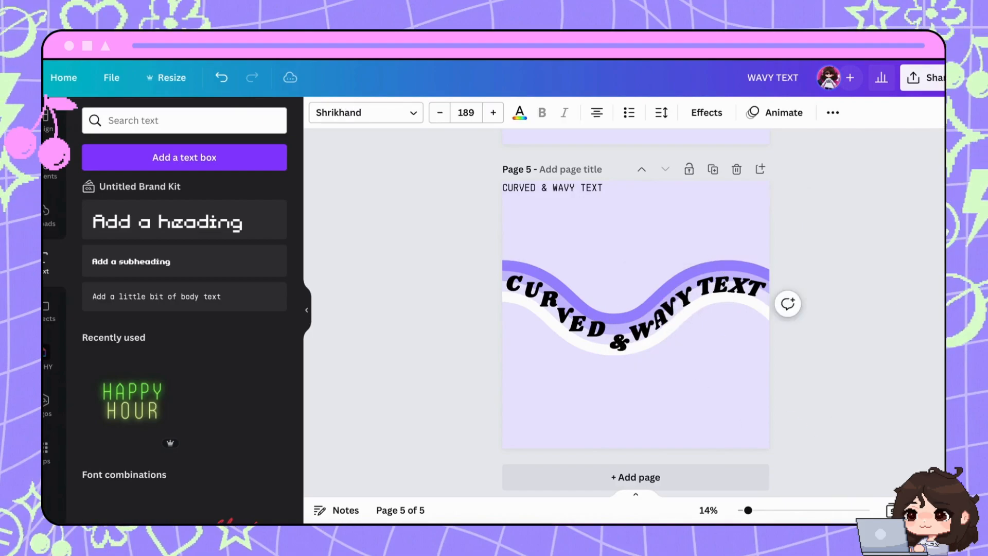
Nudge the D of CURVED down along the wave and center the ampersand between CURVED and WAVY.
left_click_drag(597, 330, 594, 335)
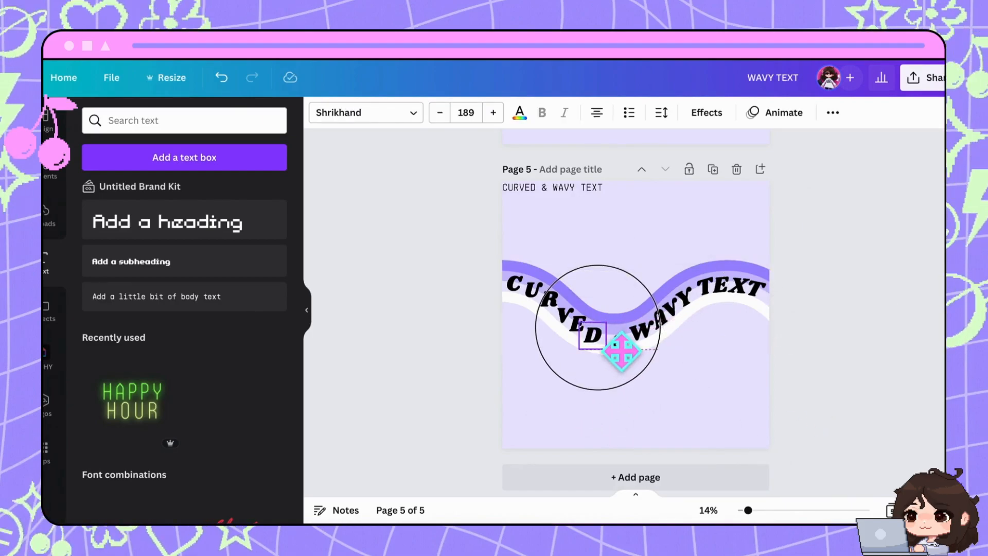
left_click(578, 397)
left_click(616, 339)
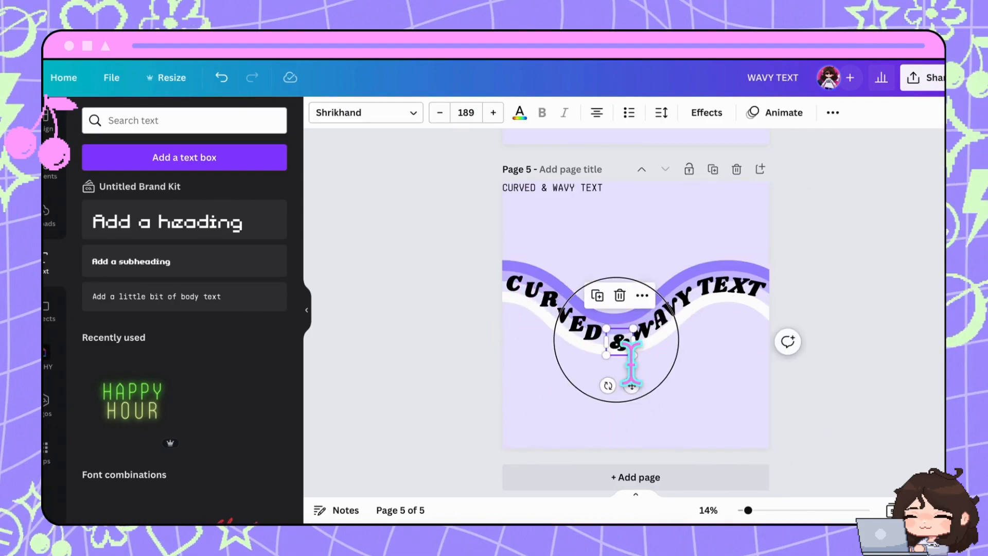
left_click(852, 367)
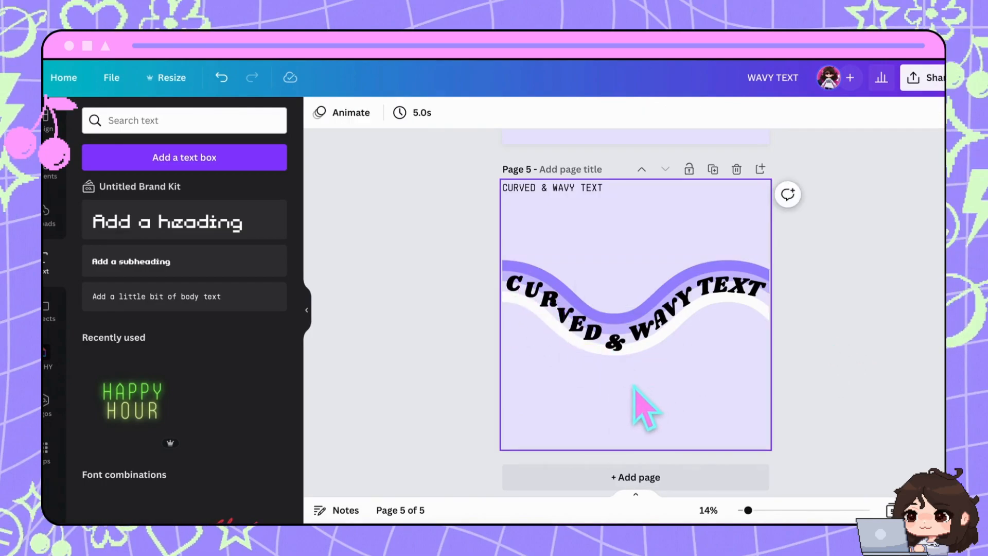
left_click(795, 347)
left_click(874, 399)
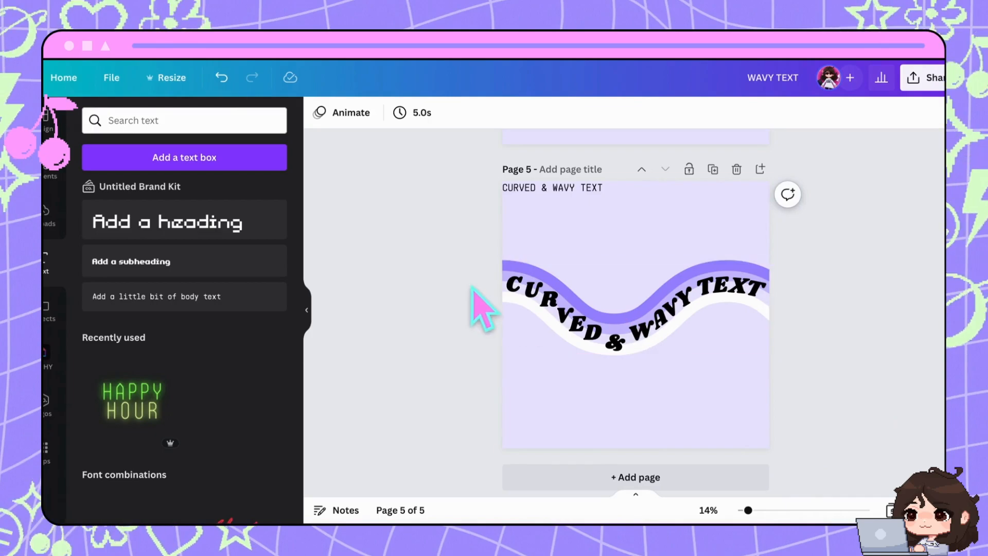
Style the letter C with the Splice effect, using a green fill and a black outline.
left_click(514, 287)
left_click(520, 112)
left_click(237, 181)
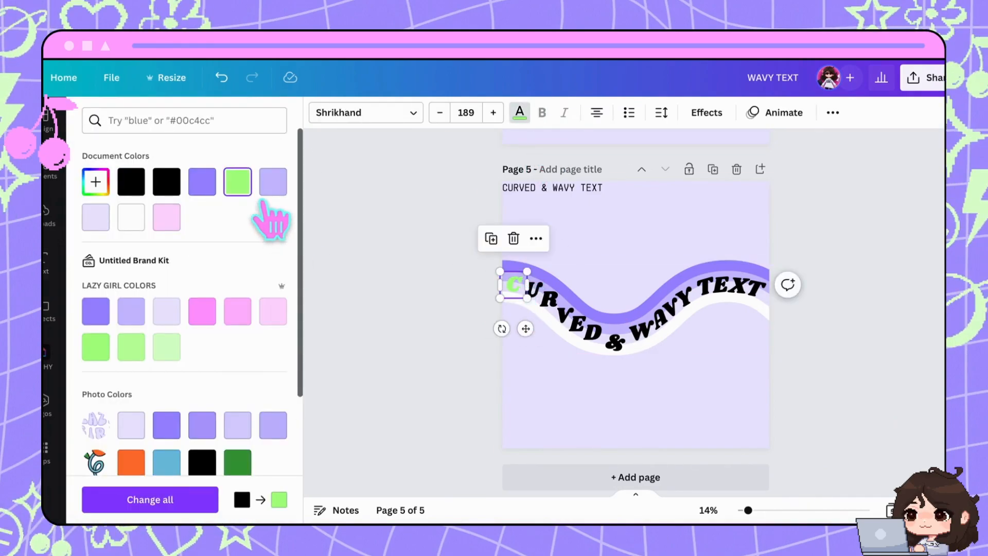
left_click(707, 112)
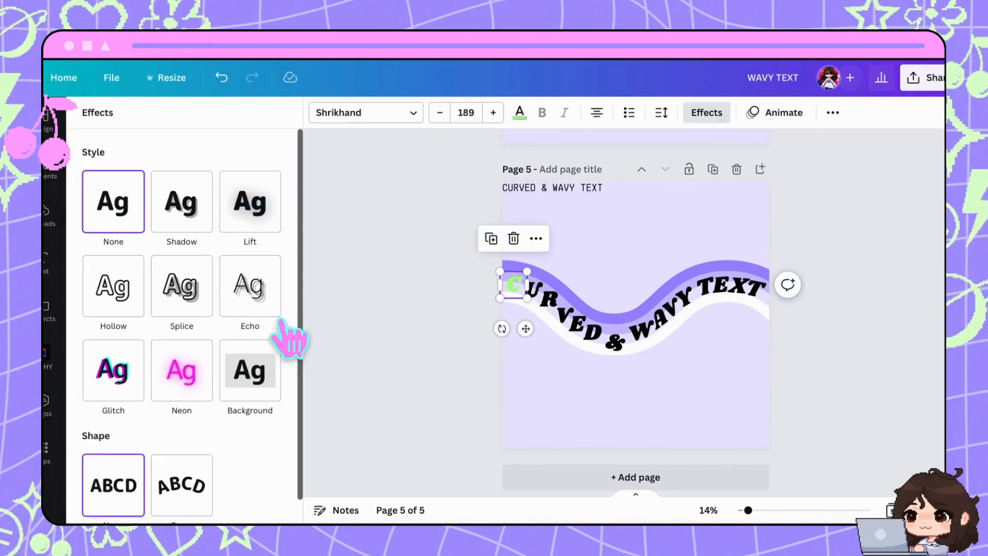
left_click(182, 281)
left_click(270, 460)
left_click(520, 112)
left_click(131, 182)
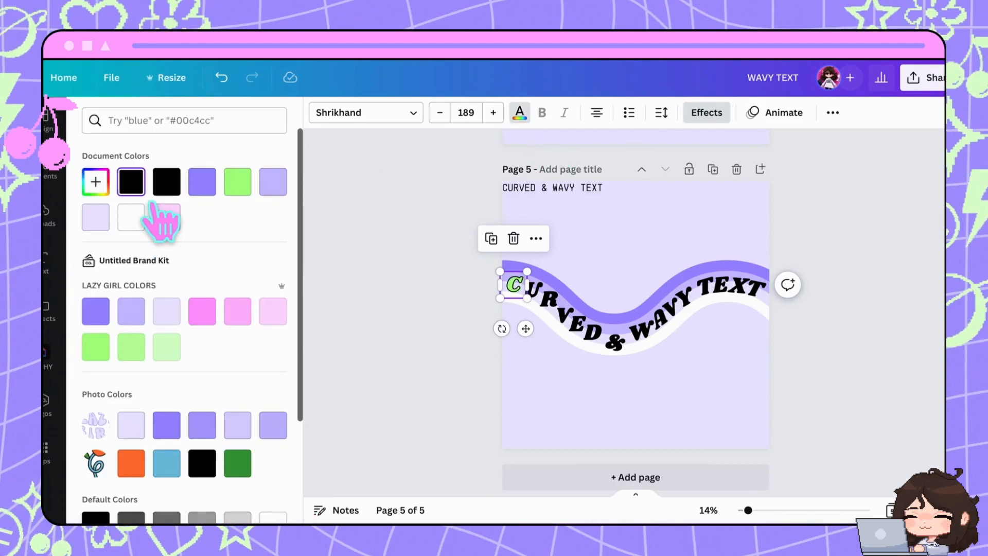
Copy the C's green Splice style onto the R and V of CURVED.
key("Escape")
left_click(833, 112)
left_click(749, 144)
left_click(535, 291)
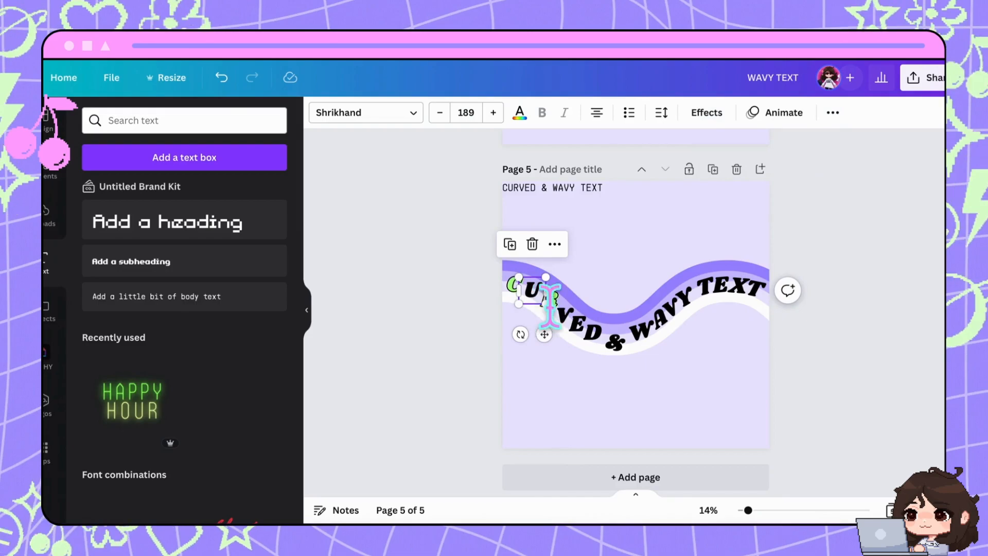
left_click(550, 299)
left_click(832, 112)
left_click(751, 145)
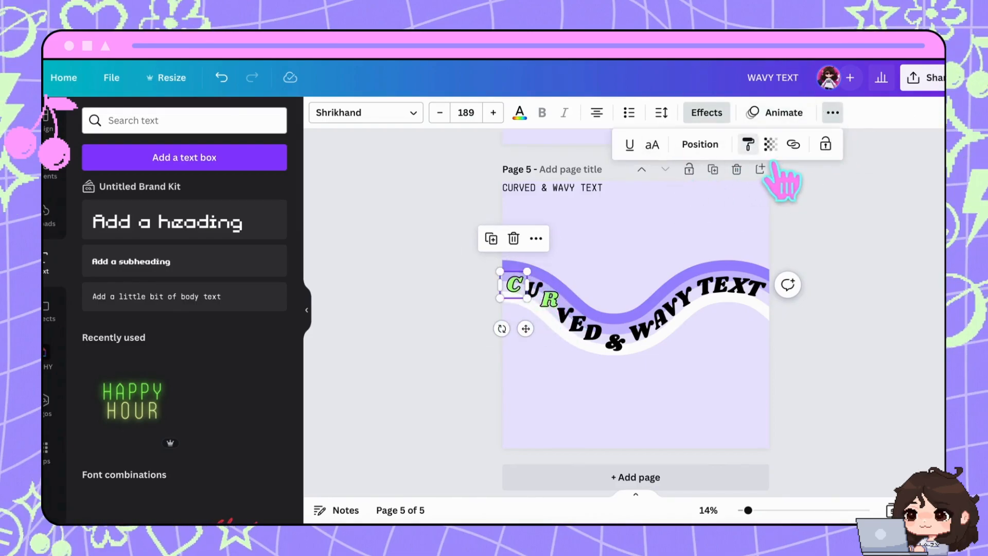
left_click(565, 315)
Collapse the text sidebar and copy the green Splice style onto the final T of TEXT.
scroll(622, 356, "up", 3)
left_click(833, 112)
left_click(307, 320)
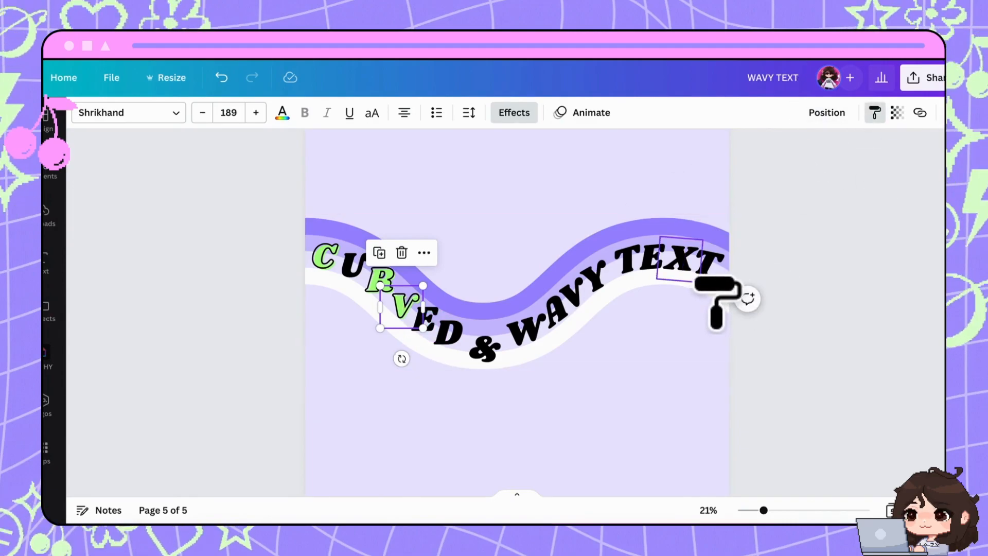
left_click(710, 263)
Select all the letters along the wave and group them.
left_click(775, 231)
left_click_drag(778, 234, 166, 379)
left_click(799, 112)
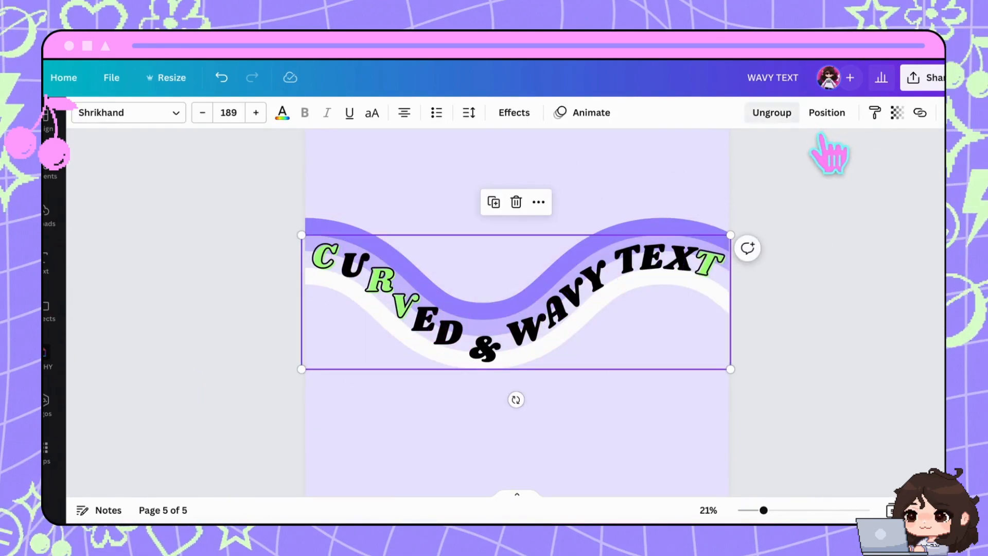
Copy the green Splice style onto the X, E and first T of TEXT.
left_click(785, 197)
left_click(722, 284)
left_click(677, 268)
left_click(875, 112)
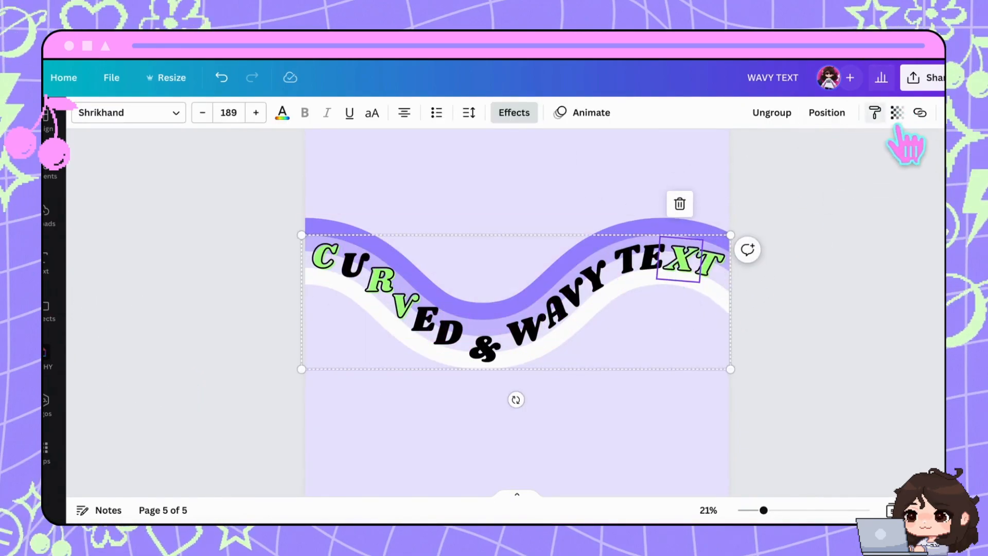
left_click(651, 260)
left_click(876, 112)
left_click(627, 260)
Copy the green Splice style onto all four letters of WAVY, from the Y back to the W.
left_click(876, 112)
left_click(594, 278)
left_click(875, 112)
left_click(573, 291)
left_click(875, 113)
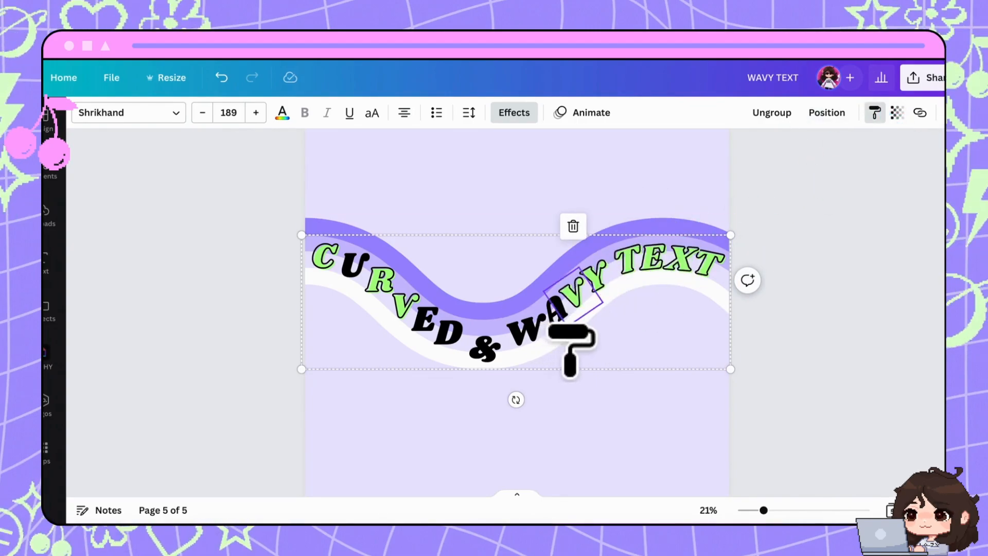
left_click(556, 312)
left_click(875, 112)
left_click(525, 329)
Apply the green Splice style to the ampersand and the D, E and U of CURVED, then deselect the group.
left_click(484, 347)
left_click(875, 112)
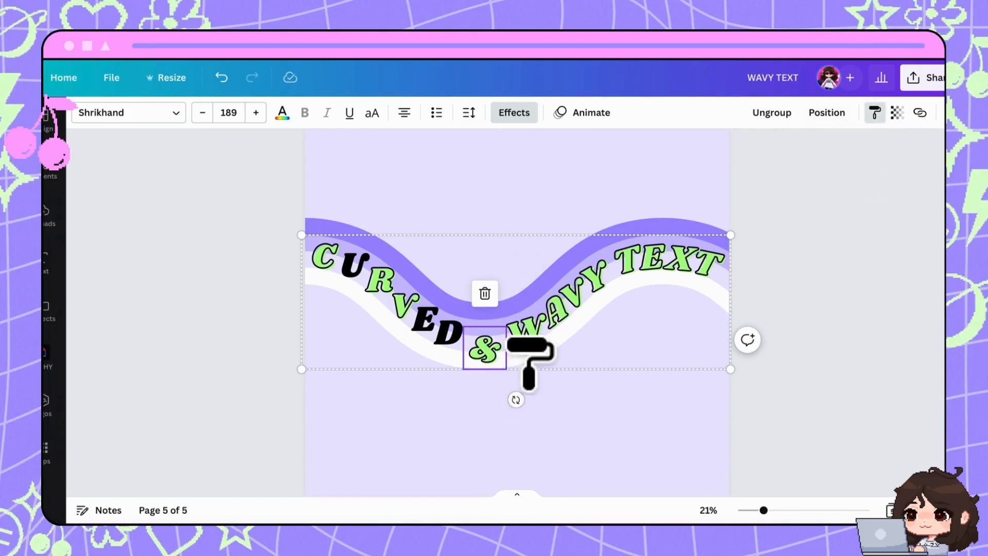
left_click(448, 330)
left_click(875, 113)
left_click(430, 325)
left_click(875, 112)
left_click(352, 266)
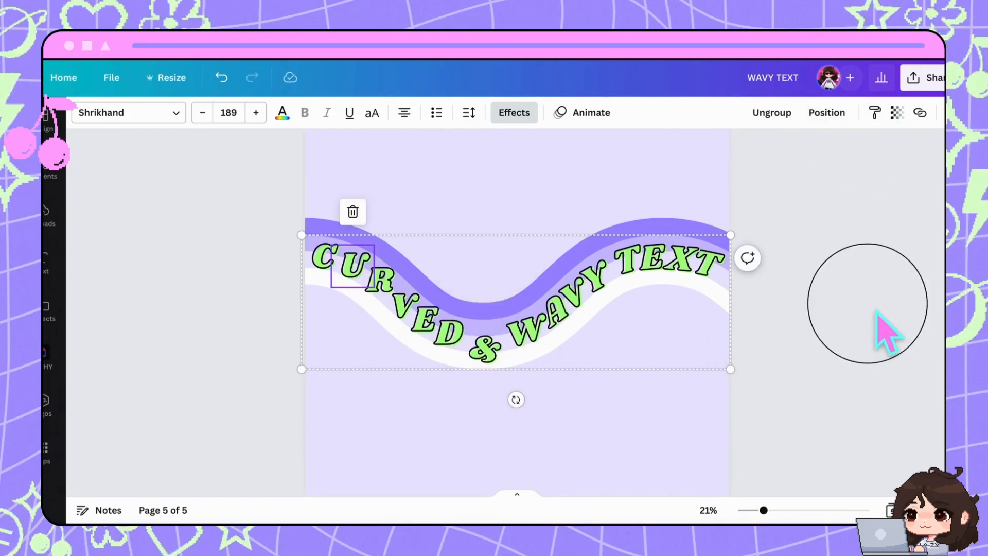
left_click(876, 311)
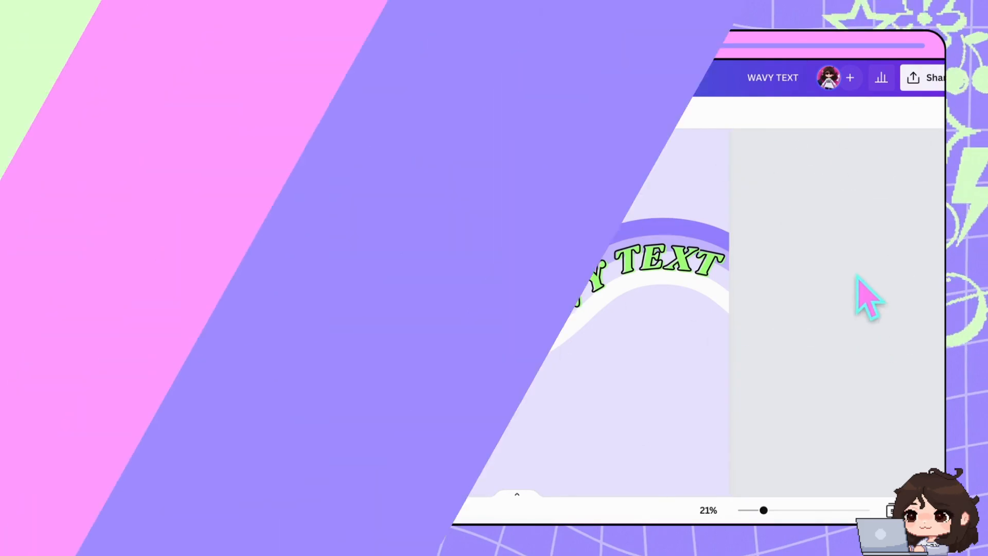